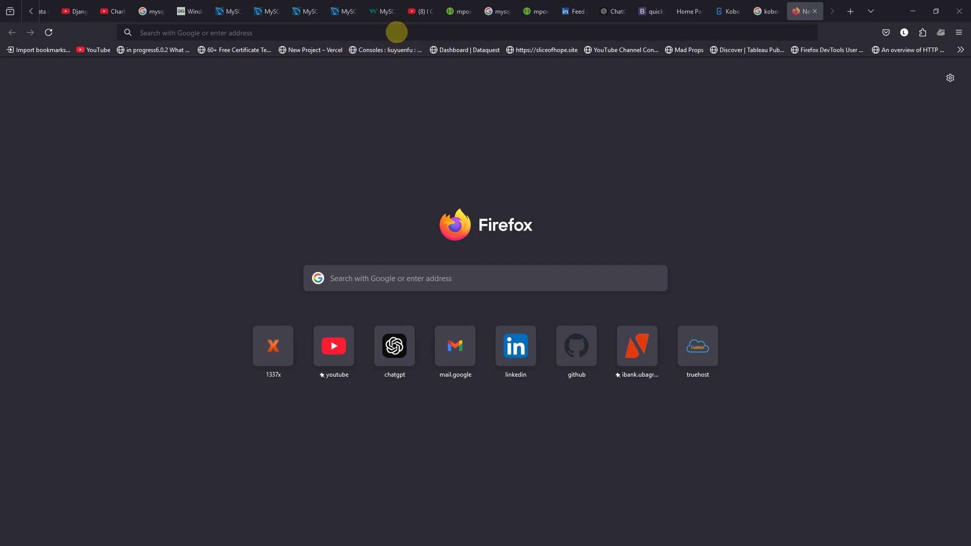
Focus the Firefox address bar on the new tab page
{"action": "left_click", "coordinate": [397, 33]}
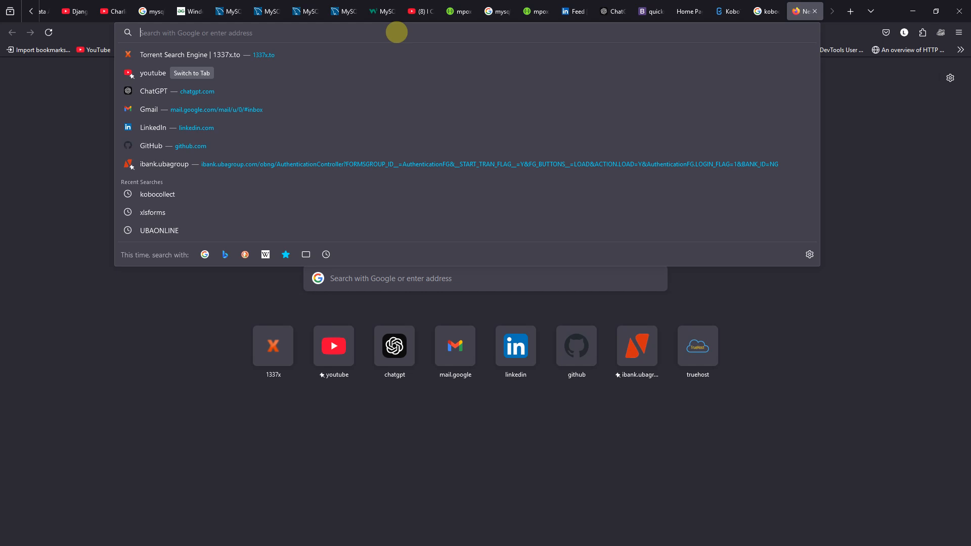
Search Google for 'kobocollect' and open the KoboToolbox website result
{"action": "type", "text": "kb"}
{"action": "key", "text": "BackSpace"}
{"action": "type", "text": "ob"}
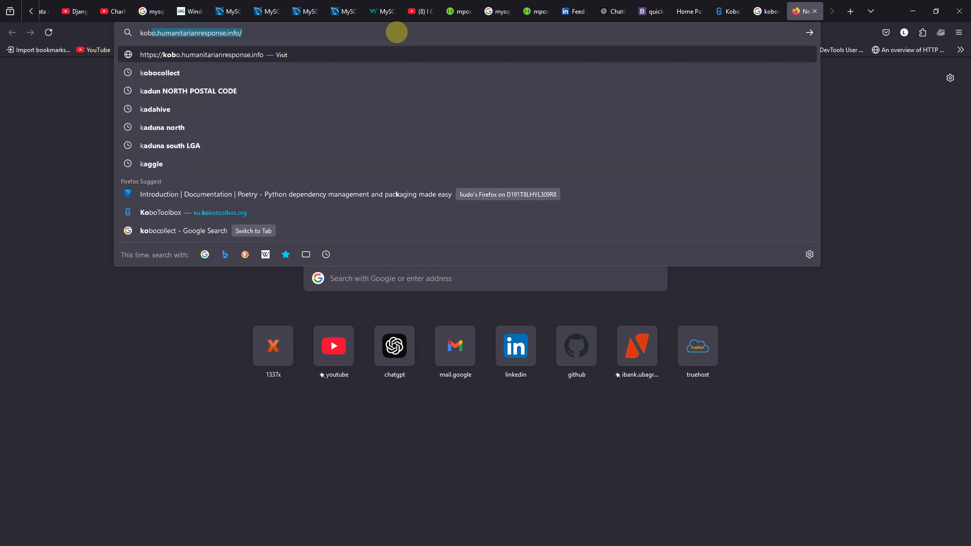
{"action": "type", "text": "o"}
{"action": "type", "text": "cool"}
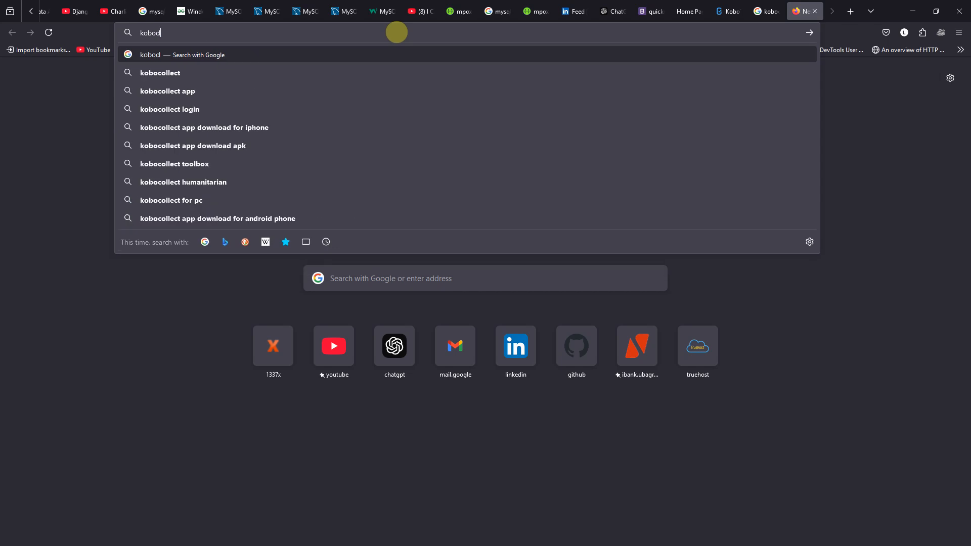
{"action": "key", "text": "BackSpace"}
{"action": "key", "text": "BackSpace"}
{"action": "type", "text": "lle"}
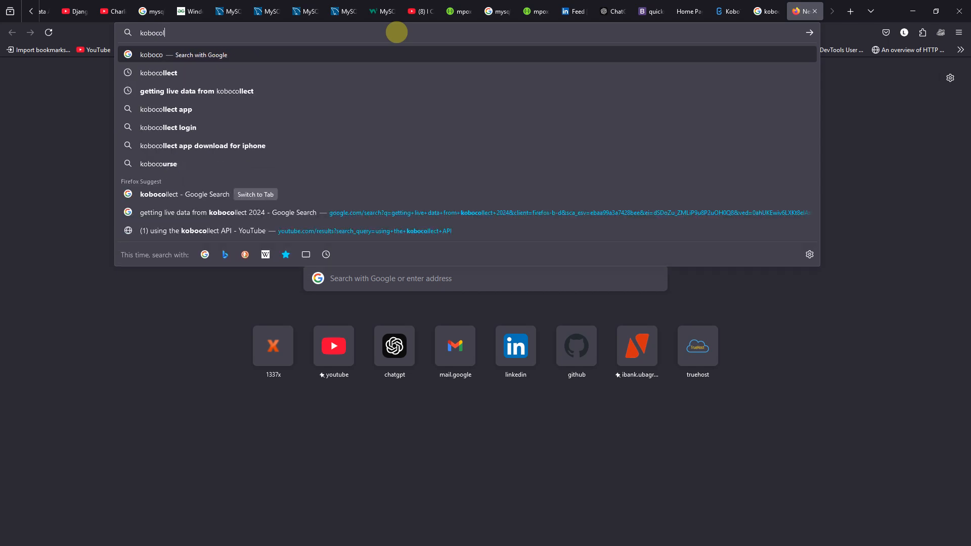
{"action": "type", "text": "ct"}
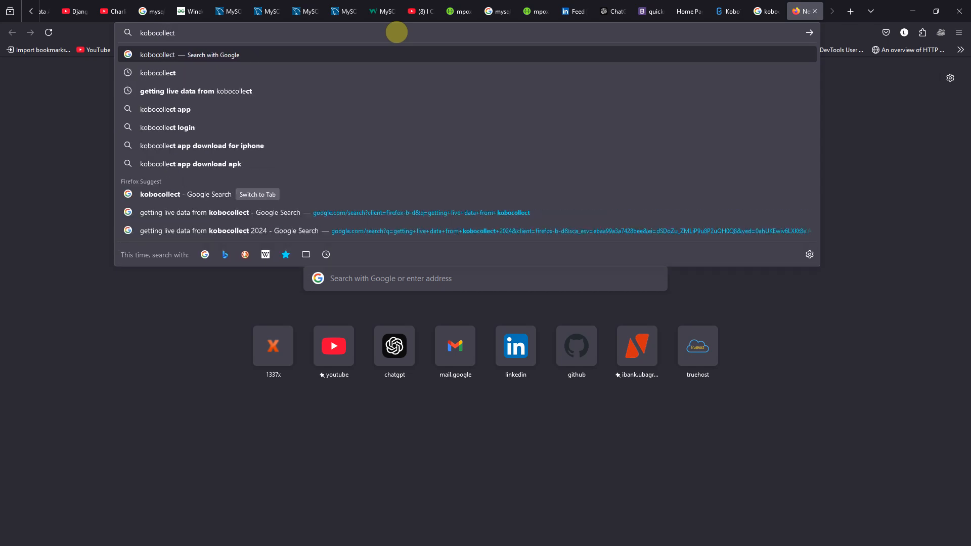
{"action": "key", "text": "Return"}
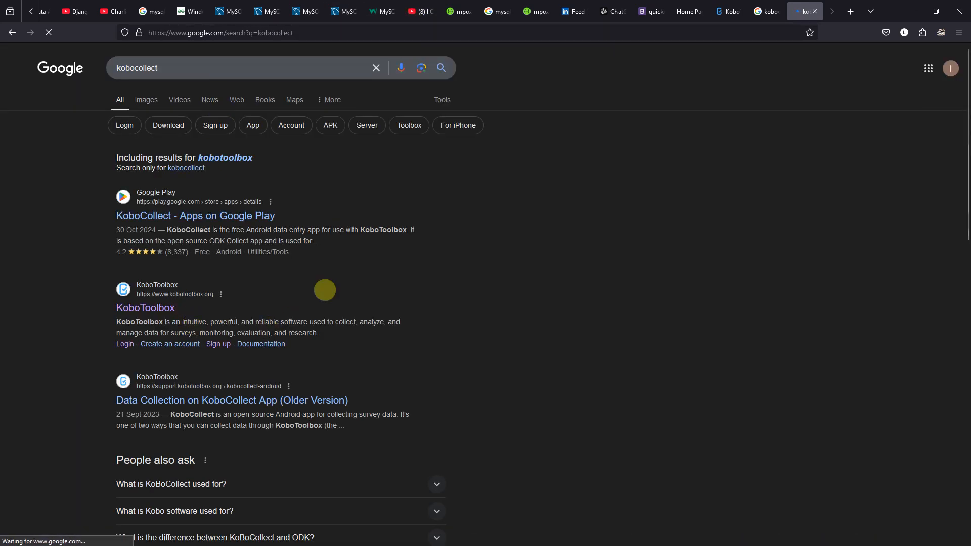
{"action": "left_click", "coordinate": [159, 307]}
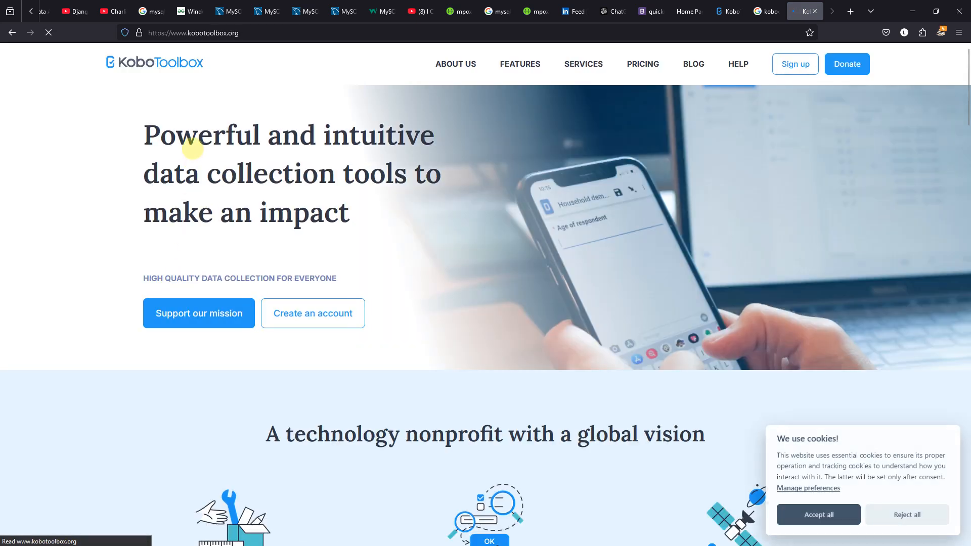
Go to sign-up, reject optional cookies, and start a European Union server account
{"action": "left_click", "coordinate": [328, 308]}
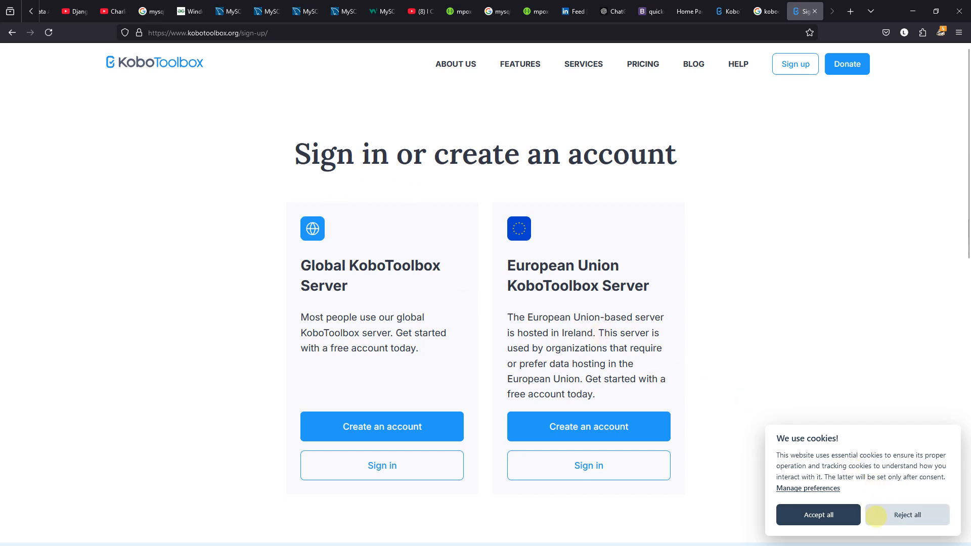
{"action": "left_click", "coordinate": [877, 516]}
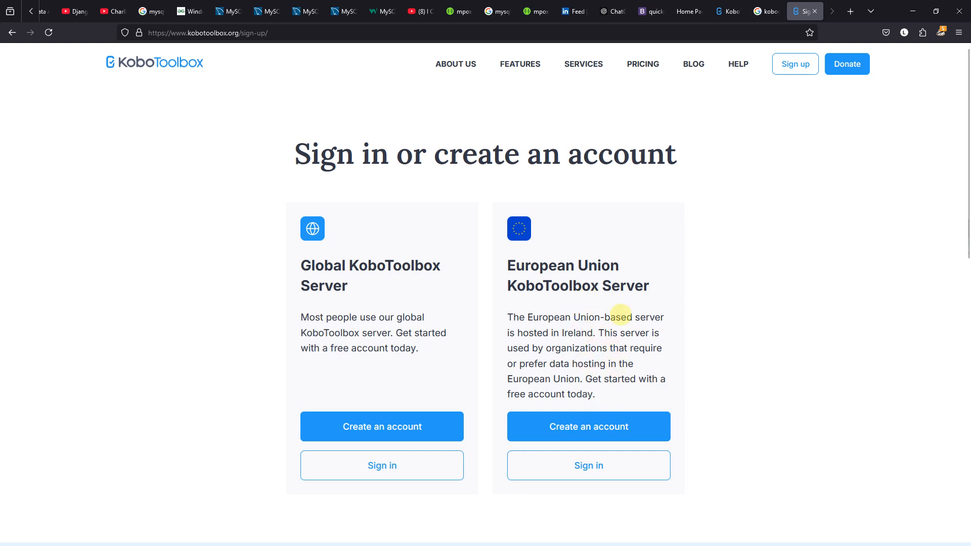
{"action": "left_click", "coordinate": [616, 428]}
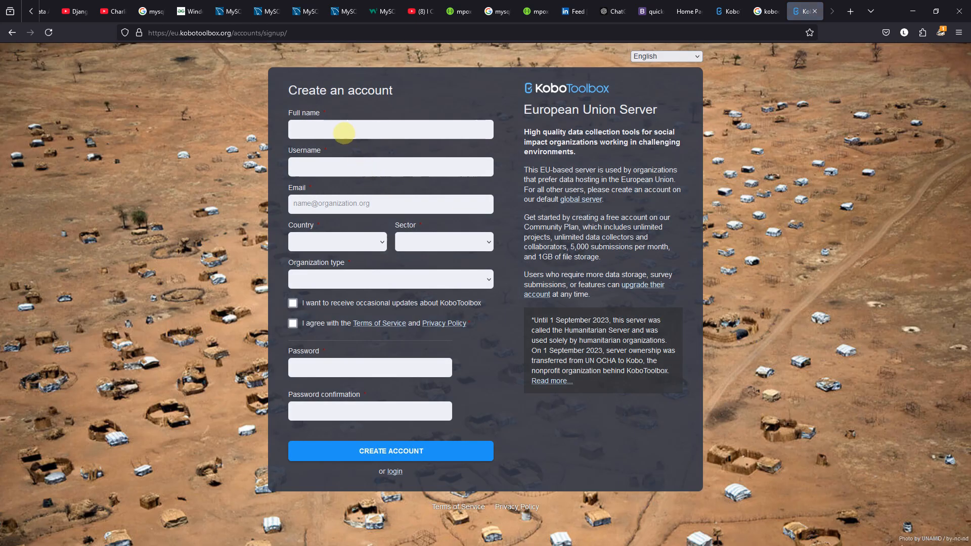
{"action": "left_click", "coordinate": [339, 129]}
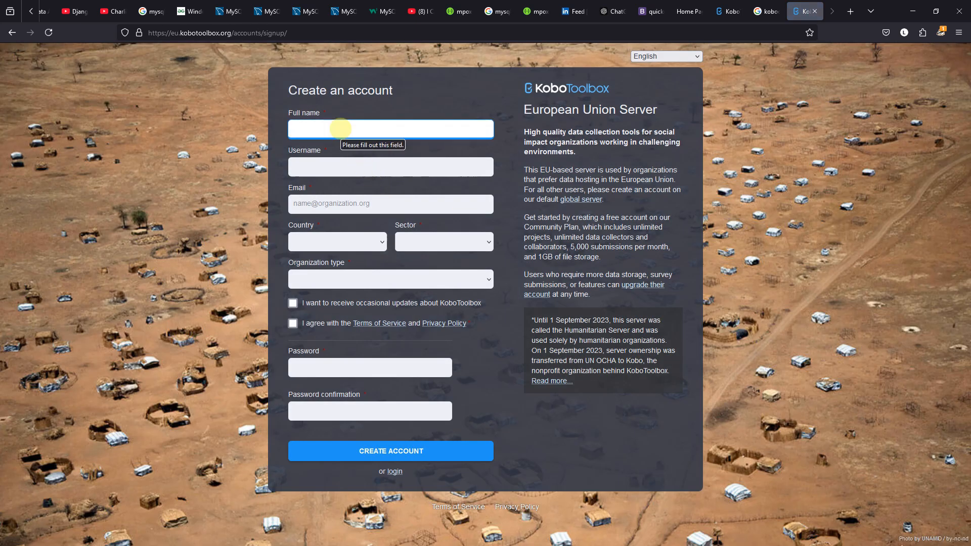
Enter the full name, username and e-mail address in the sign-up form
{"action": "type", "text": "azy"}
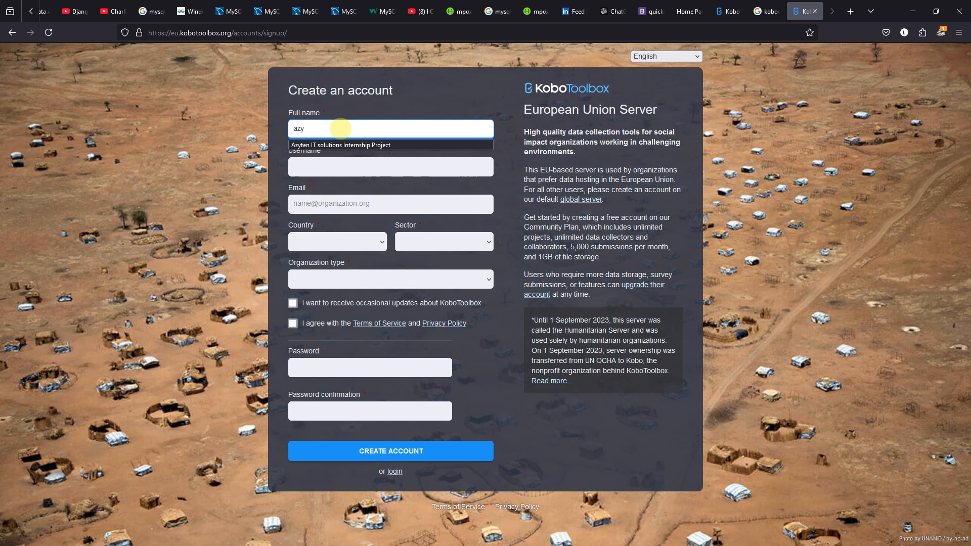
{"action": "type", "text": "tenlTsoltui"}
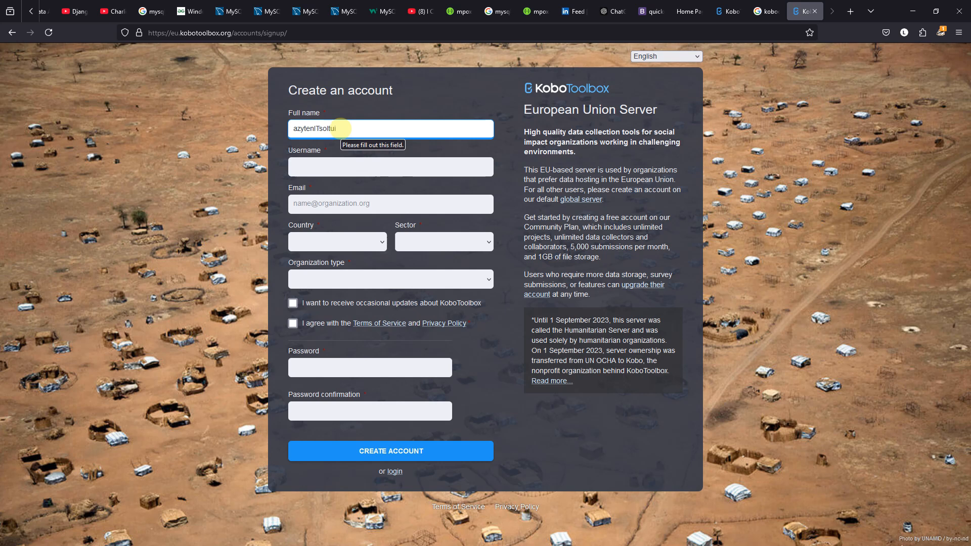
{"action": "key", "text": "BackSpace"}
{"action": "key", "text": "BackSpace"}
{"action": "type", "text": "ution"}
{"action": "key", "text": "Tab"}
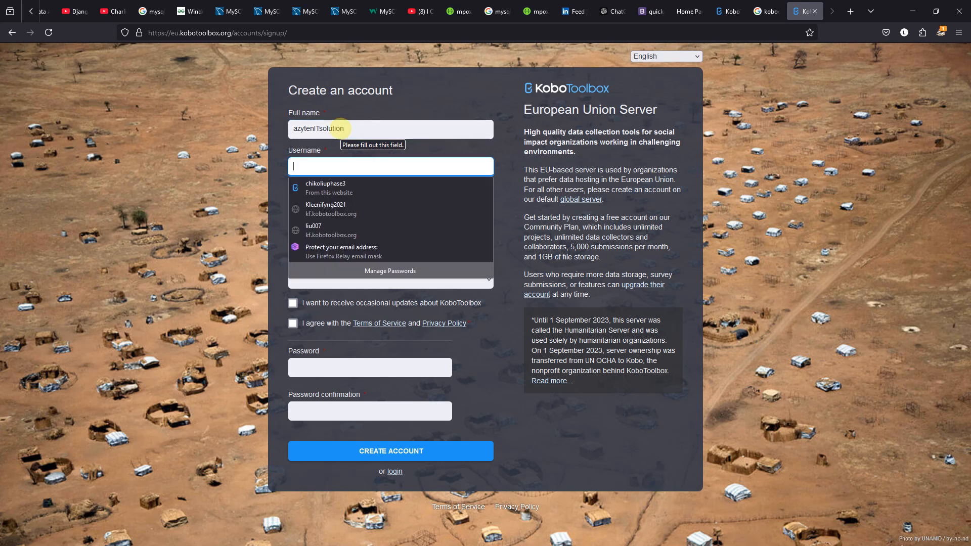
{"action": "type", "text": "azyten"}
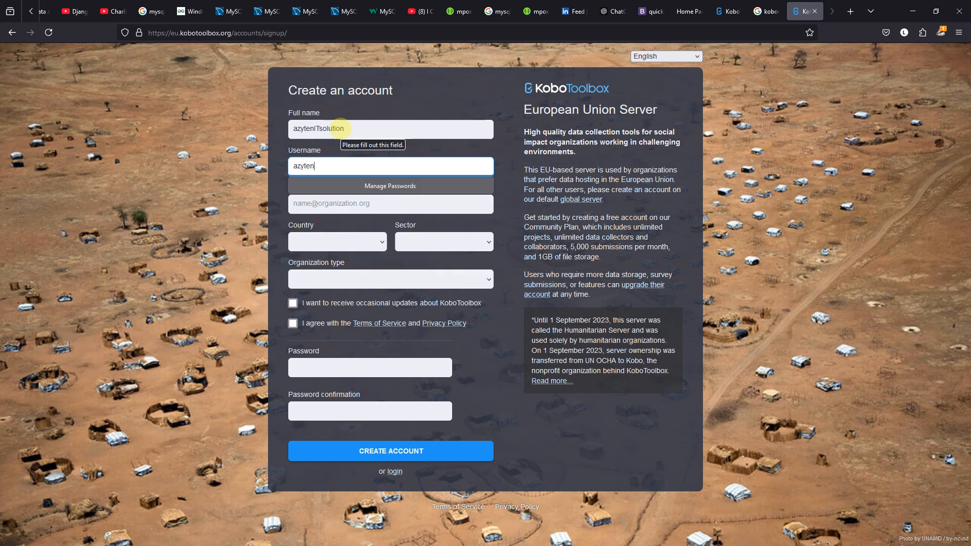
{"action": "type", "text": "007"}
{"action": "key", "text": "Tab"}
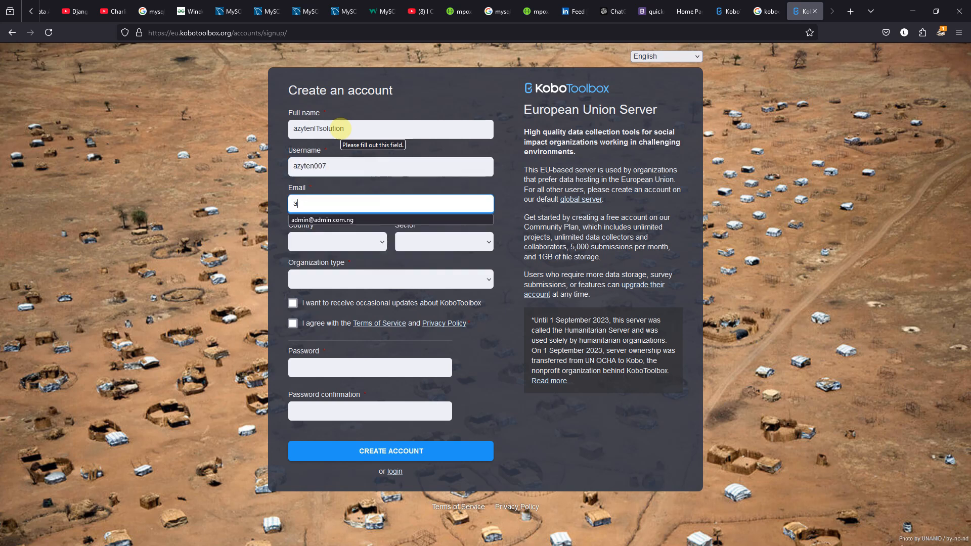
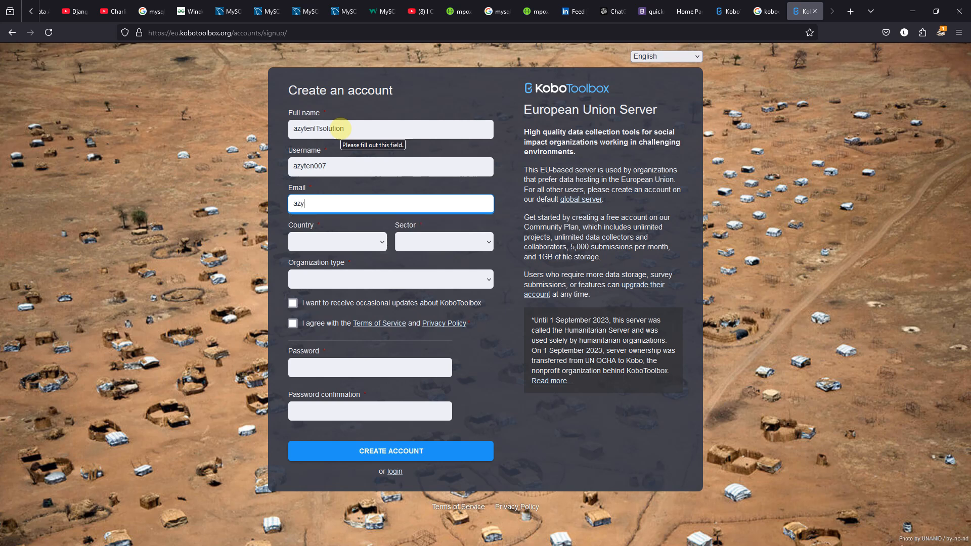
{"action": "key", "text": "Left"}
{"action": "key", "text": "Left"}
{"action": "key", "text": "Left"}
{"action": "key", "text": "Left"}
{"action": "key", "text": "Left"}
{"action": "key", "text": "Left"}
{"action": "key", "text": "Left"}
{"action": "key", "text": "Left"}
{"action": "key", "text": "Left"}
{"action": "key", "text": "Left"}
{"action": "key", "text": "BackSpace"}
{"action": "key", "text": "BackSpace"}
Choose Nigeria as the country
{"action": "key", "text": "Tab"}
{"action": "type", "text": "nepal"}
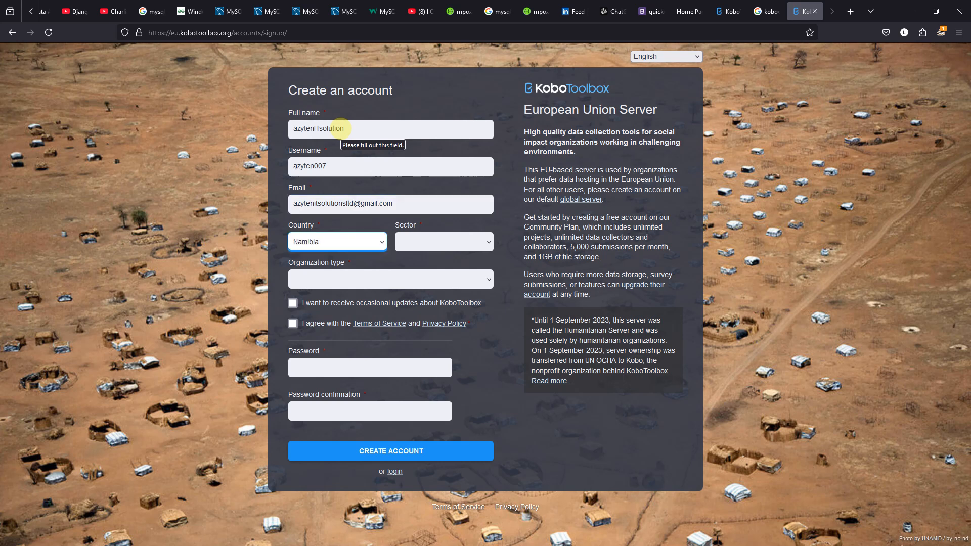
{"action": "key", "text": "Down"}
{"action": "key", "text": "Down"}
{"action": "key", "text": "Down"}
{"action": "key", "text": "Down"}
{"action": "key", "text": "Down"}
{"action": "key", "text": "Down"}
{"action": "key", "text": "Tab"}
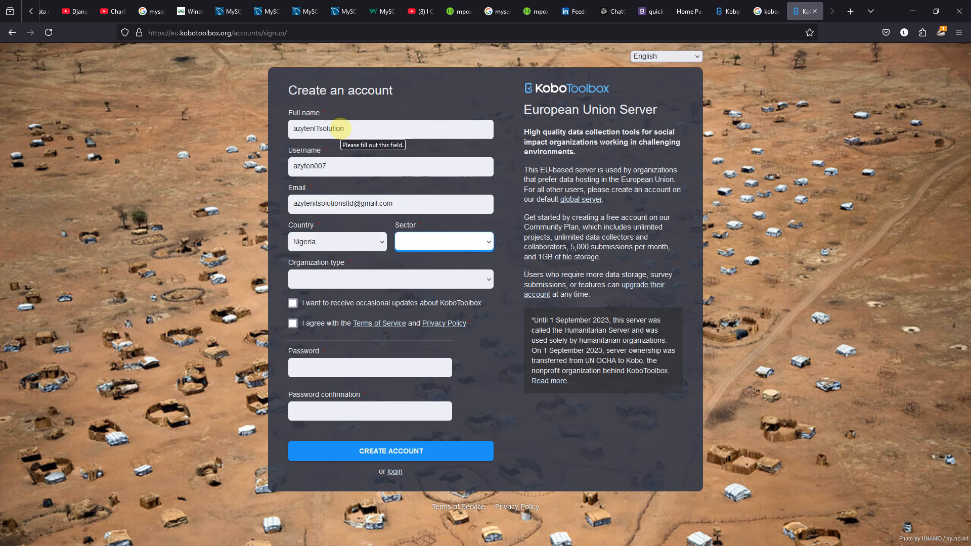
Set sector to Other, organization type to 'not associated with any organization', and accept the terms
{"action": "left_click", "coordinate": [485, 242]}
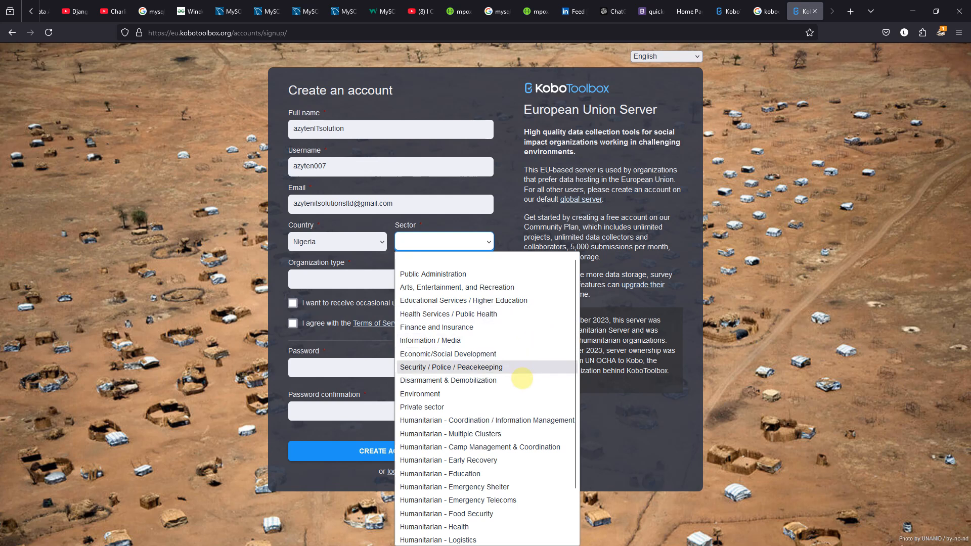
{"action": "scroll", "coordinate": [499, 423], "scroll_direction": "down", "scroll_amount": 2}
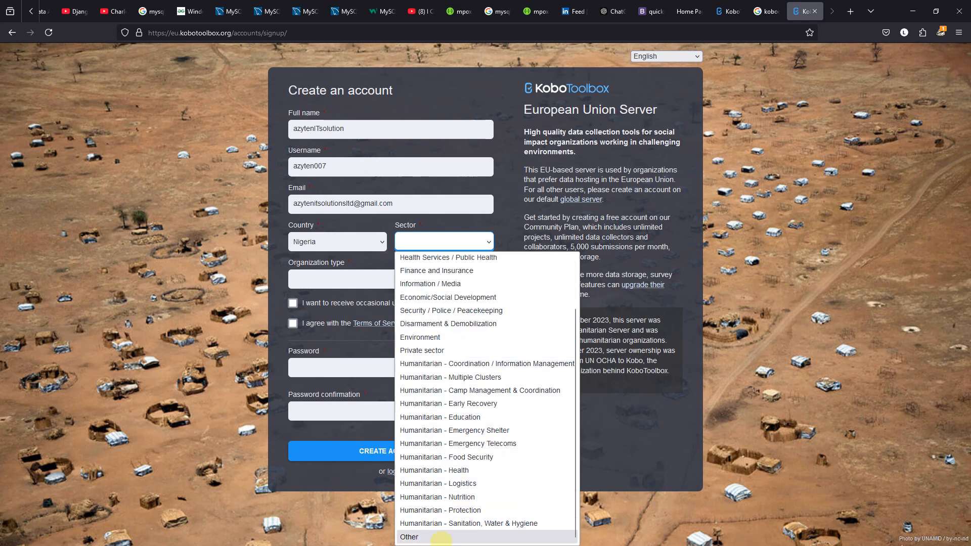
{"action": "left_click", "coordinate": [441, 538]}
{"action": "left_click", "coordinate": [374, 283]}
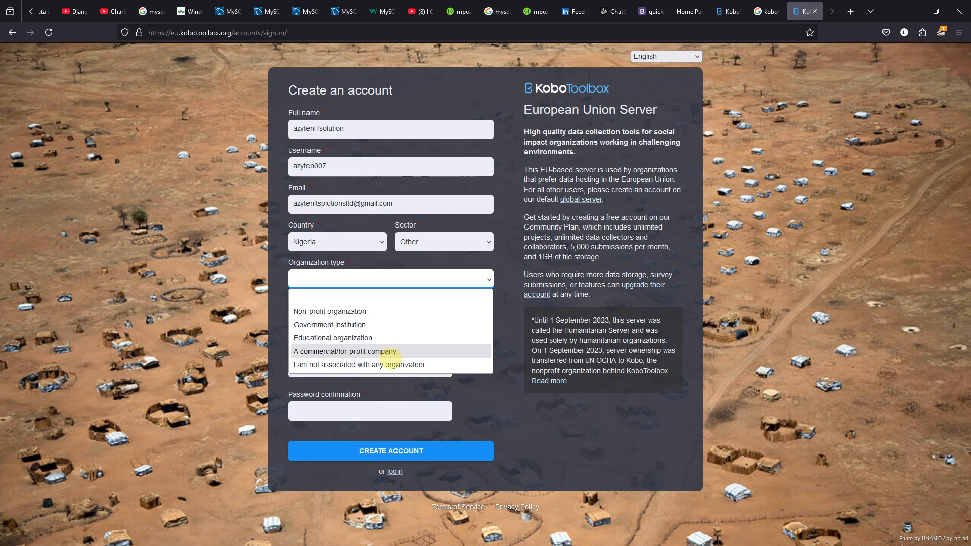
{"action": "left_click", "coordinate": [389, 364]}
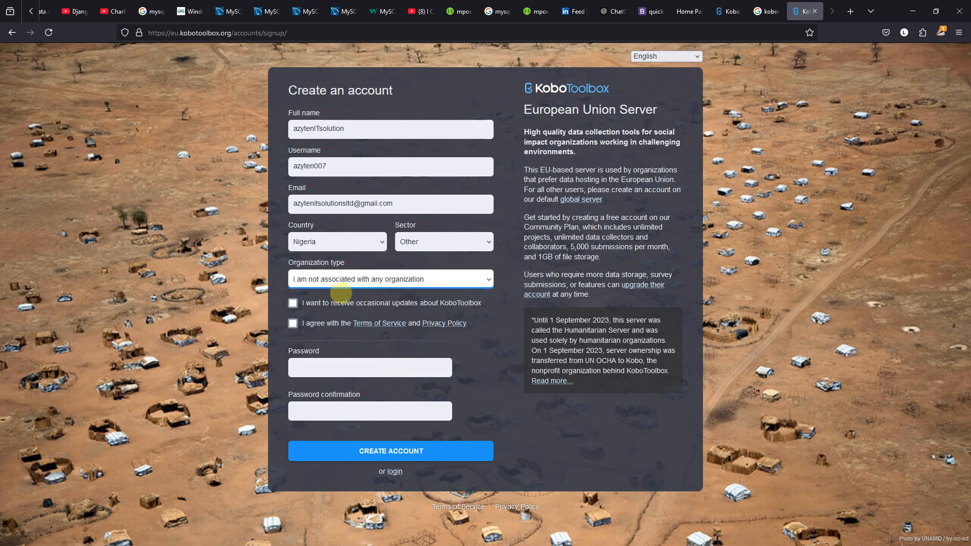
{"action": "left_click", "coordinate": [293, 324]}
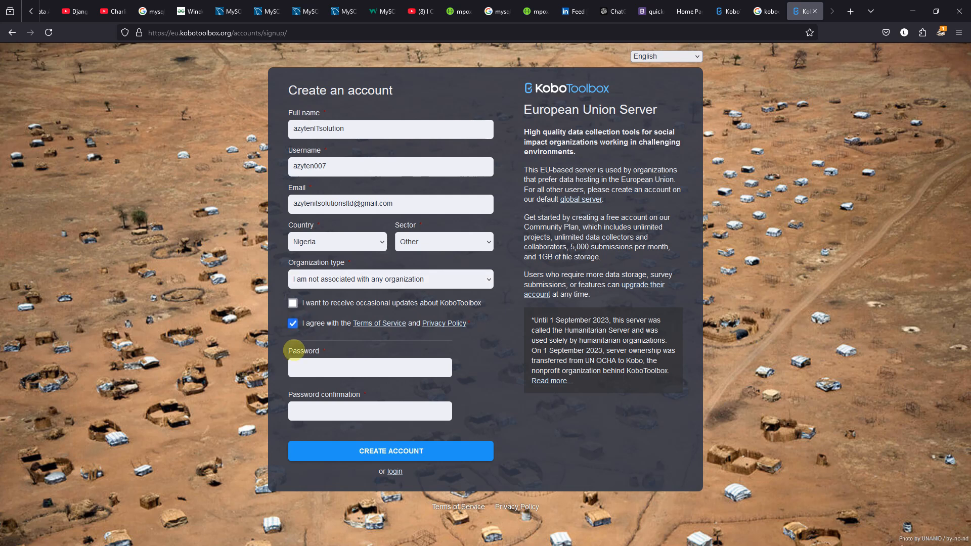
{"action": "left_click", "coordinate": [312, 373]}
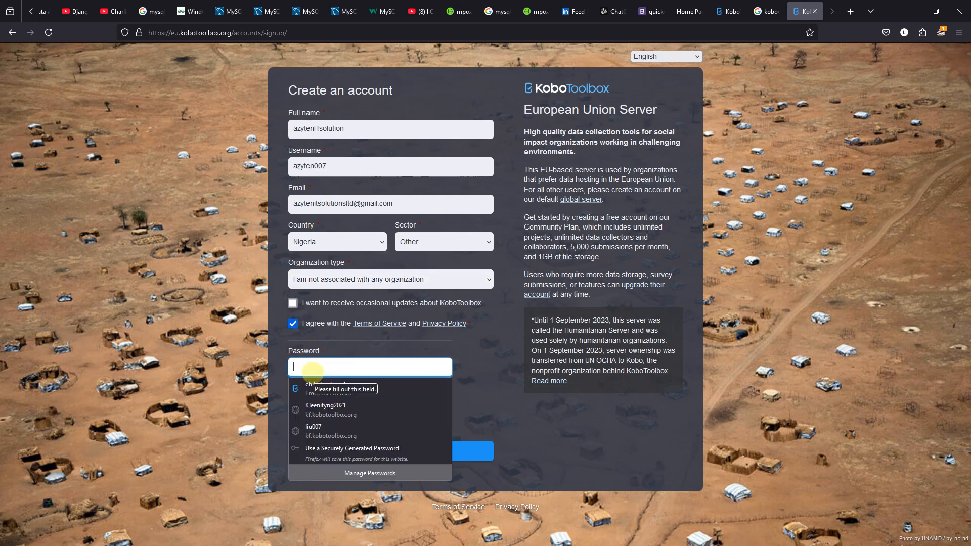
Enter the account password and confirm it
{"action": "type", "text": "•••••"}
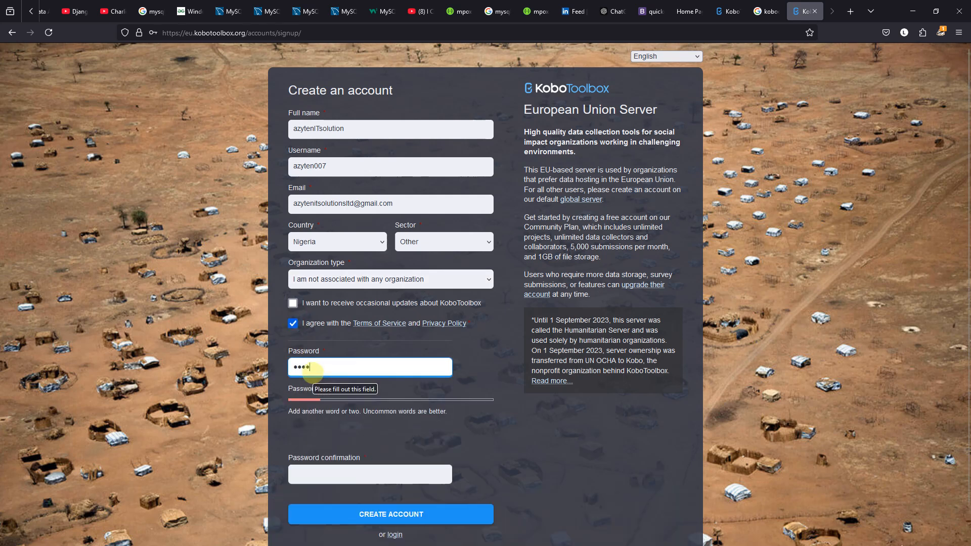
{"action": "key", "text": "BackSpace"}
{"action": "key", "text": "BackSpace"}
{"action": "key", "text": "BackSpace"}
{"action": "key", "text": "BackSpace"}
{"action": "key", "text": "BackSpace"}
{"action": "type", "text": "••"}
{"action": "key", "text": "BackSpace"}
{"action": "type", "text": "•"}
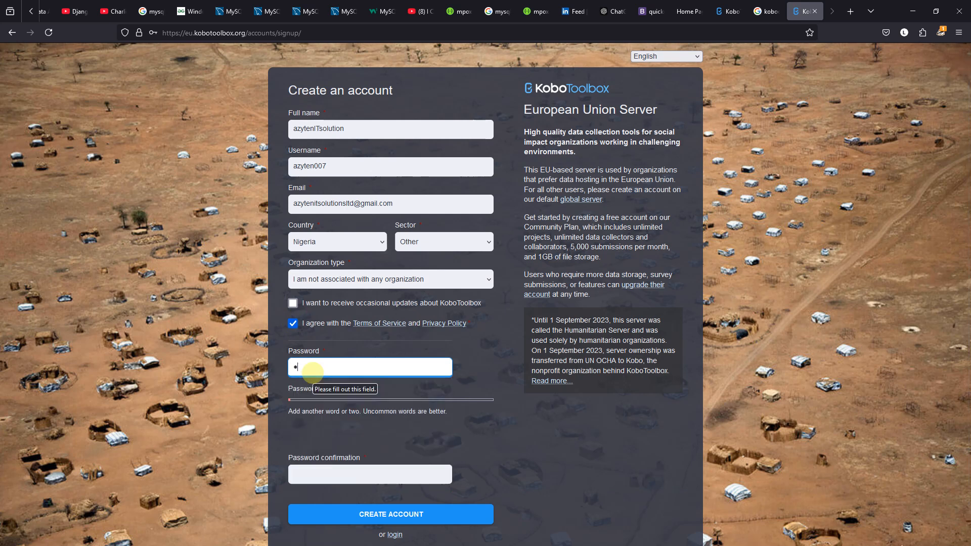
{"action": "type", "text": "••••••••"}
{"action": "key", "text": "BackSpace"}
{"action": "type", "text": "••••"}
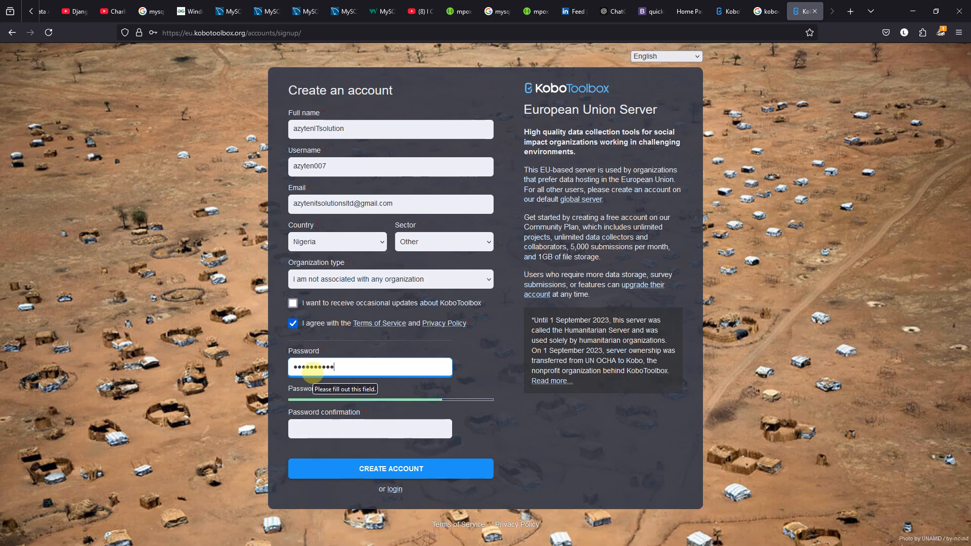
{"action": "type", "text": "••"}
{"action": "key", "text": "BackSpace"}
{"action": "key", "text": "BackSpace"}
{"action": "key", "text": "BackSpace"}
{"action": "key", "text": "BackSpace"}
{"action": "key", "text": "BackSpace"}
{"action": "key", "text": "BackSpace"}
{"action": "key", "text": "BackSpace"}
{"action": "key", "text": "BackSpace"}
{"action": "key", "text": "BackSpace"}
{"action": "key", "text": "BackSpace"}
{"action": "key", "text": "BackSpace"}
{"action": "key", "text": "BackSpace"}
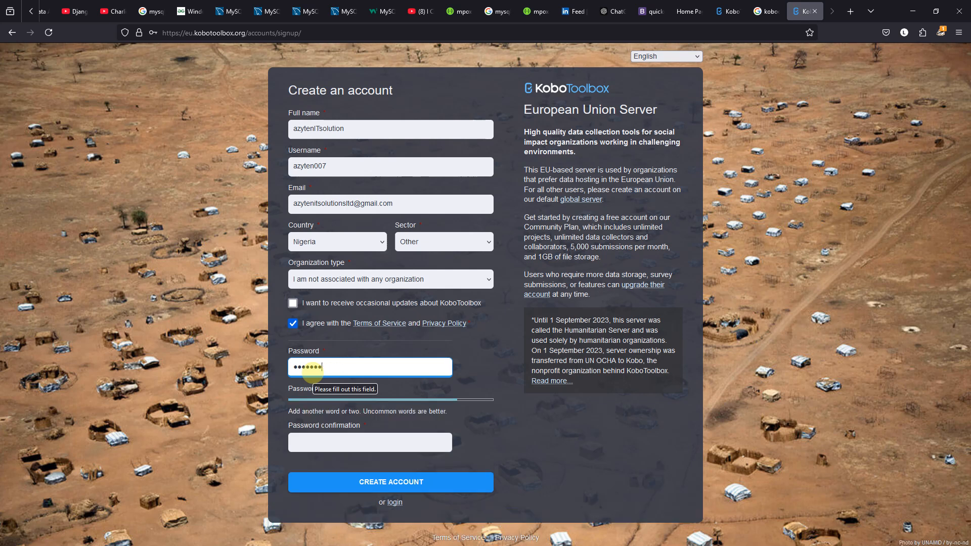
{"action": "type", "text": "••••••"}
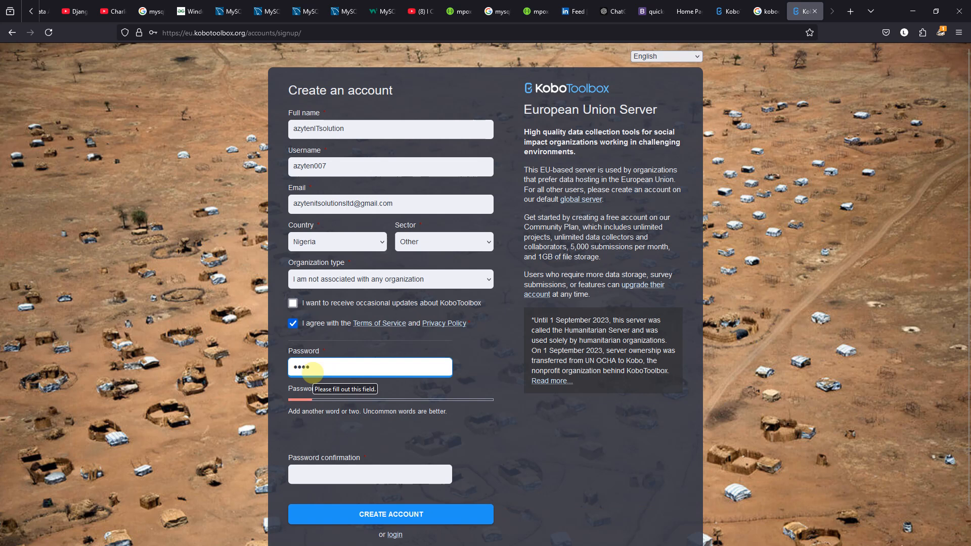
{"action": "key", "text": "BackSpace"}
{"action": "key", "text": "BackSpace"}
{"action": "key", "text": "BackSpace"}
{"action": "key", "text": "BackSpace"}
{"action": "type", "text": "•••••"}
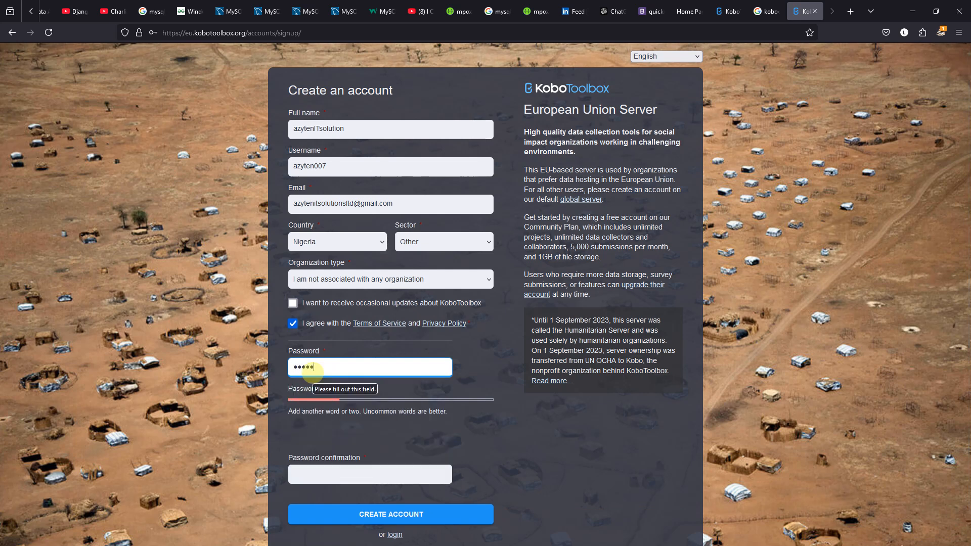
{"action": "key", "text": "BackSpace"}
{"action": "key", "text": "BackSpace"}
{"action": "key", "text": "BackSpace"}
{"action": "key", "text": "BackSpace"}
{"action": "type", "text": "•••••••••"}
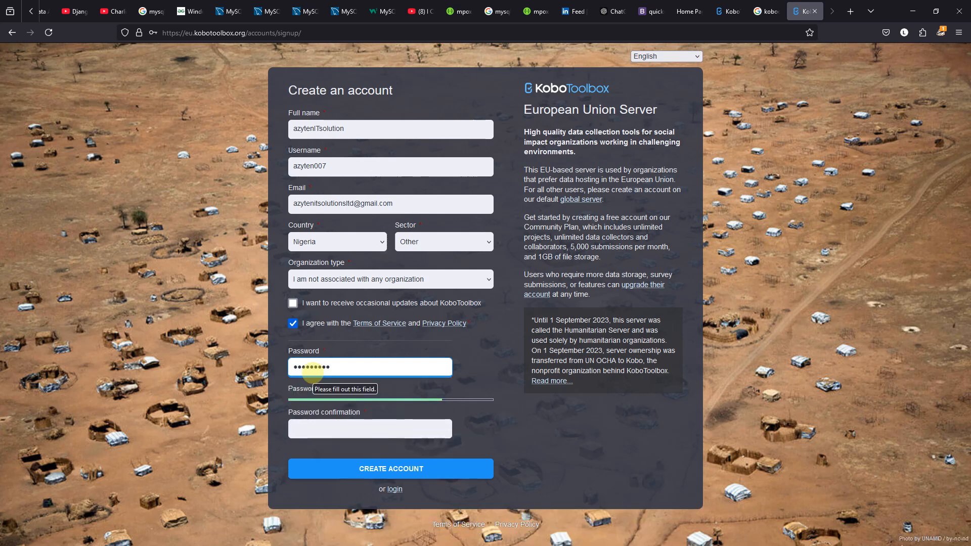
{"action": "type", "text": "•••••"}
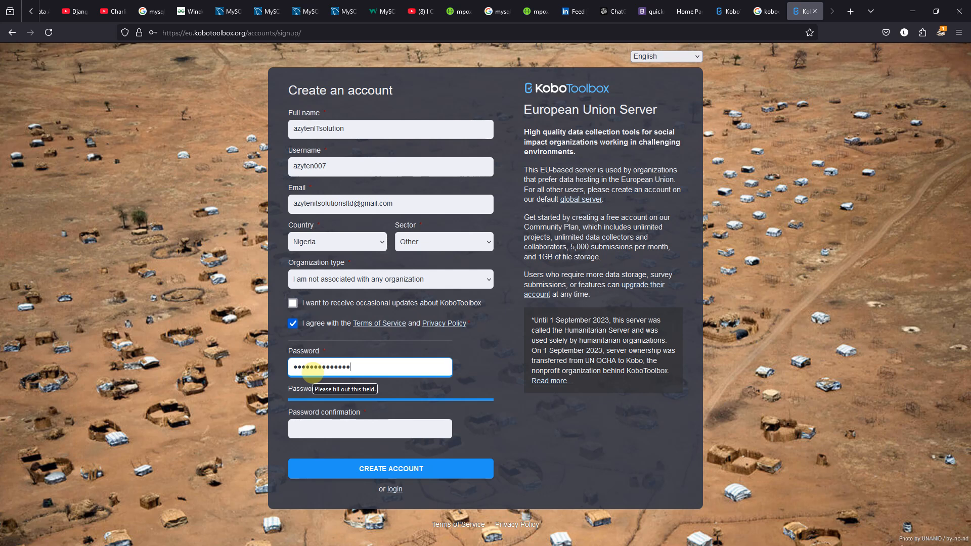
{"action": "left_click", "coordinate": [336, 429]}
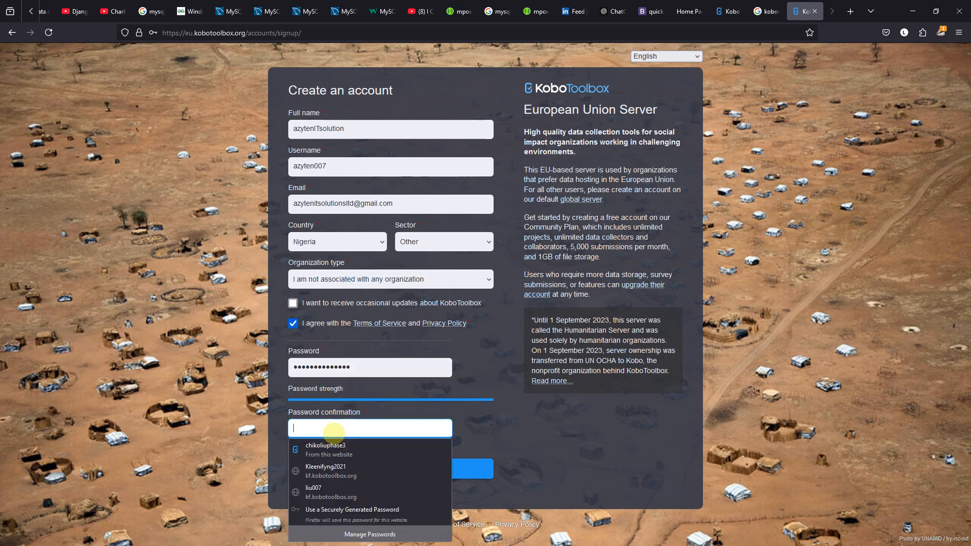
{"action": "type", "text": "••••••"}
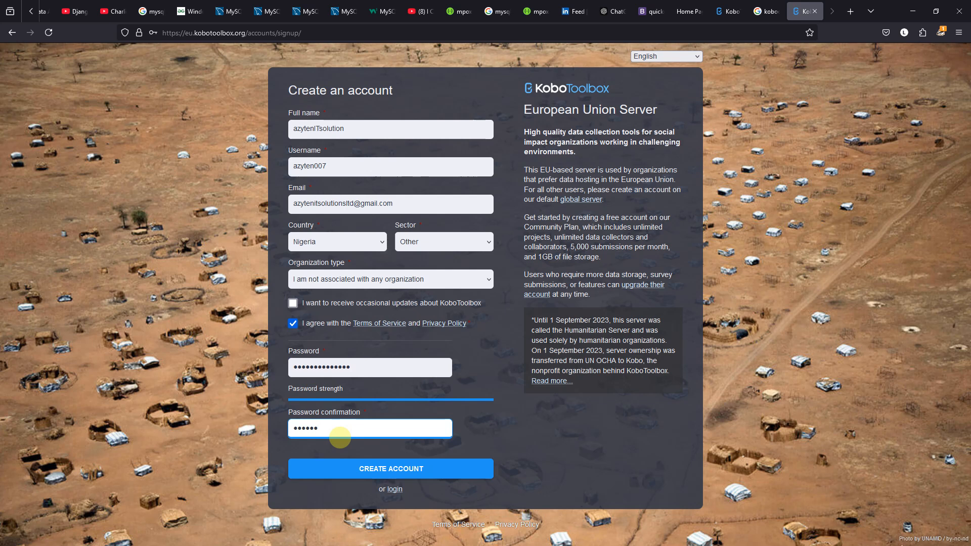
{"action": "type", "text": "•••••••"}
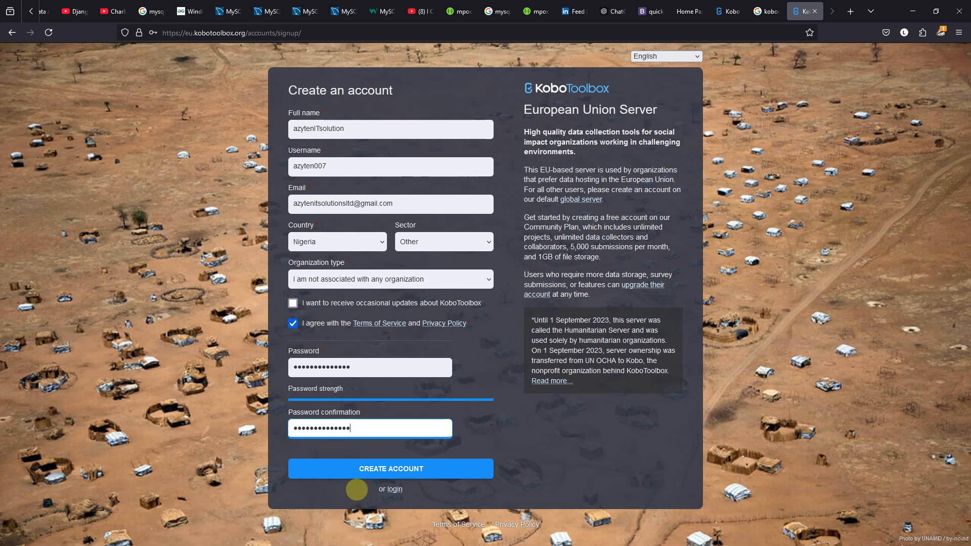
Create the account, let Firefox save the password, and bring up the Chrome window
{"action": "left_click", "coordinate": [355, 472]}
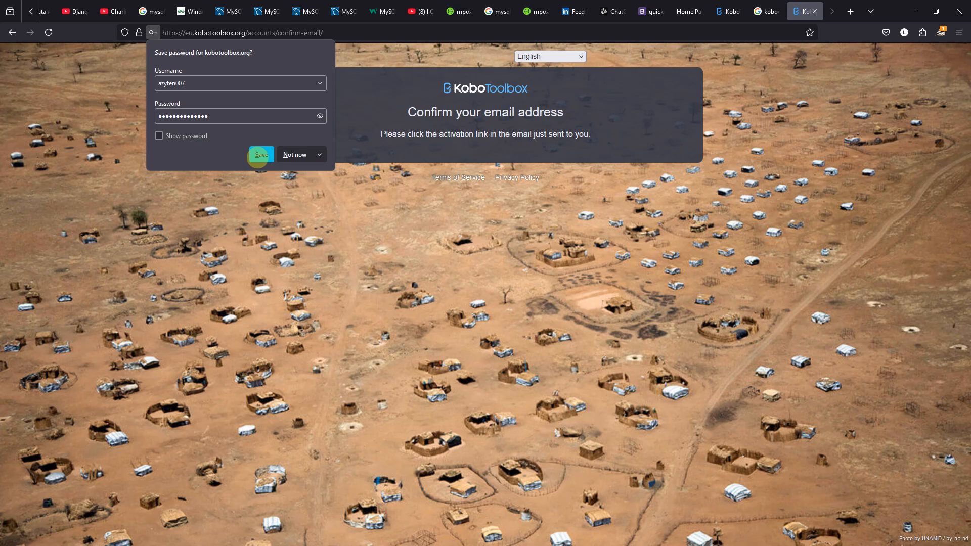
{"action": "left_click", "coordinate": [258, 157]}
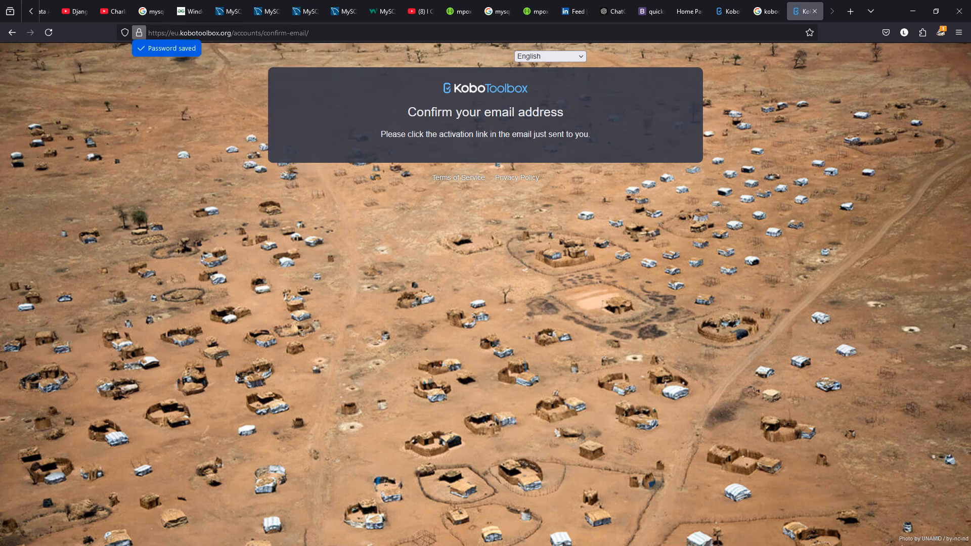
{"action": "left_click_drag", "start_coordinate": [0, 124], "coordinate": [792, 100]}
In Gmail, open the KoboToolbox activation email, follow its link, and confirm the email address
{"action": "left_click", "coordinate": [882, 92]}
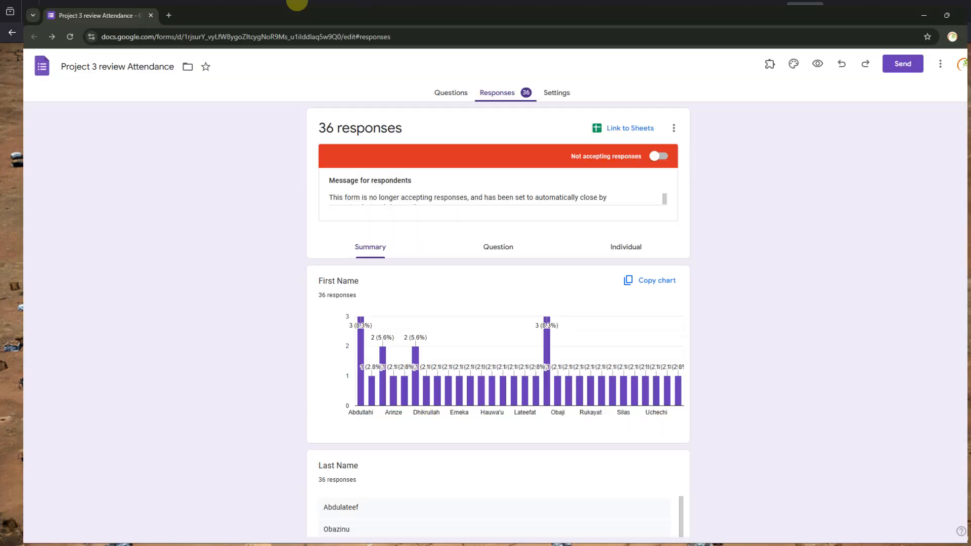
{"action": "left_click", "coordinate": [147, 10]}
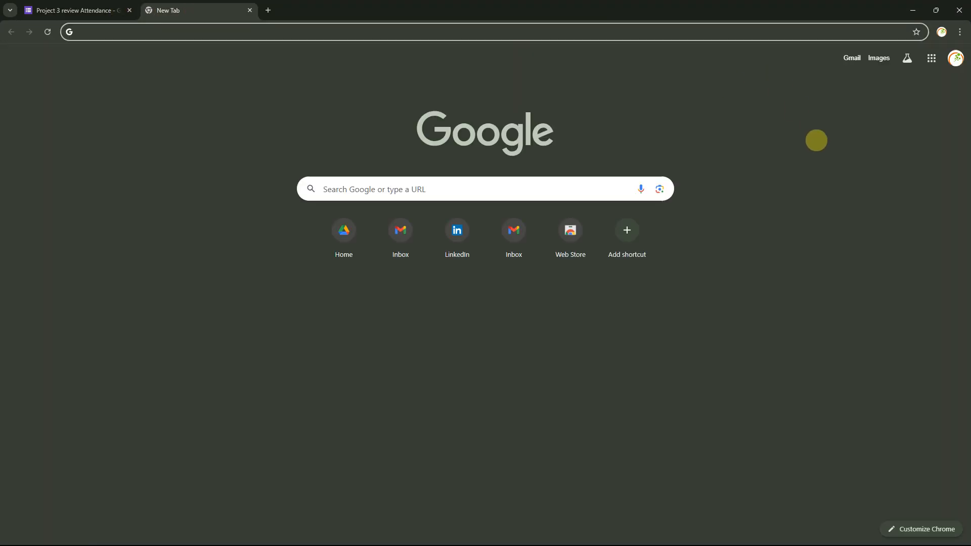
{"action": "left_click", "coordinate": [852, 58]}
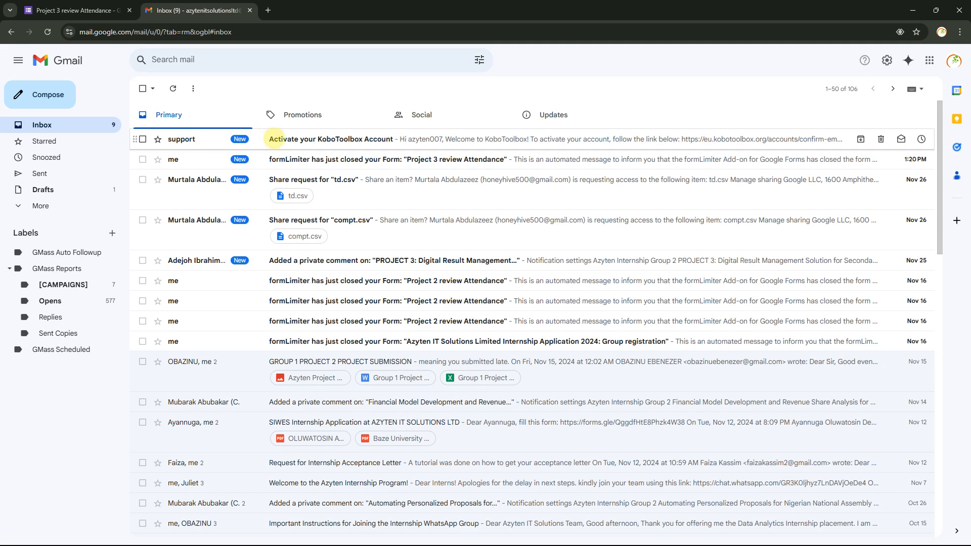
{"action": "left_click", "coordinate": [275, 138]}
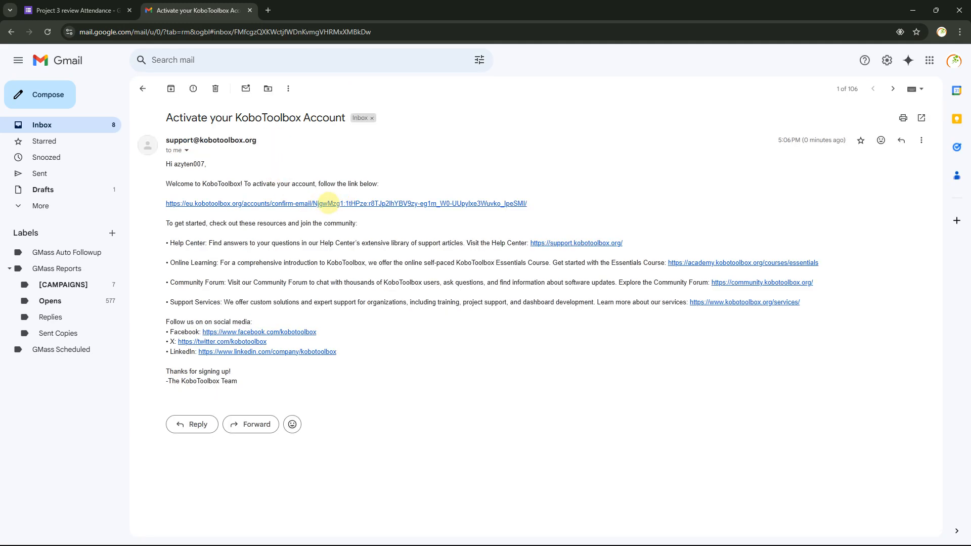
{"action": "left_click", "coordinate": [322, 203]}
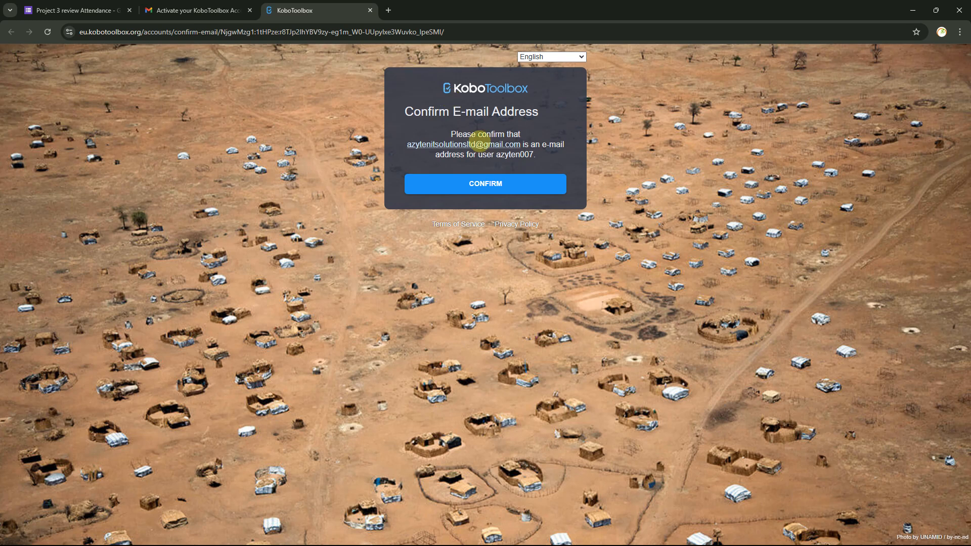
{"action": "left_click", "coordinate": [498, 188]}
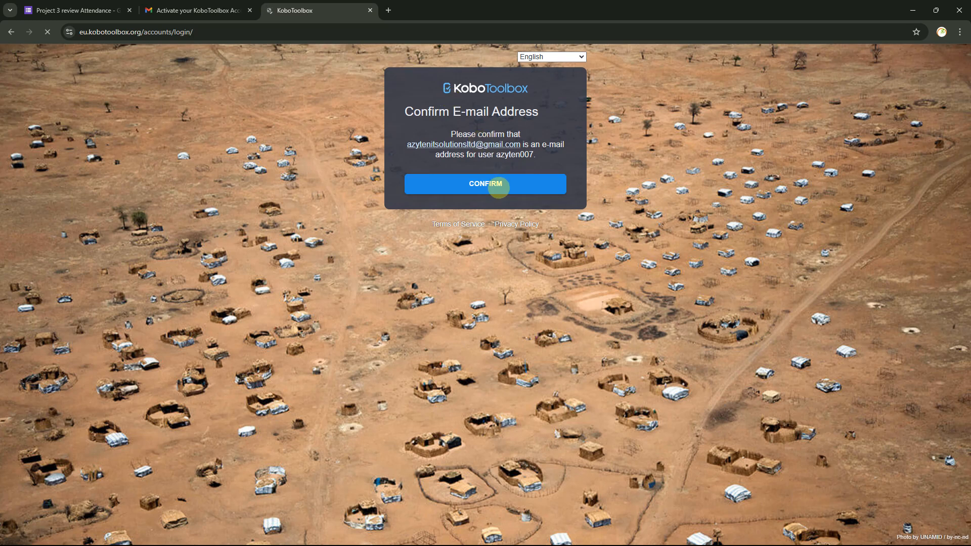
{"action": "left_click", "coordinate": [449, 136]}
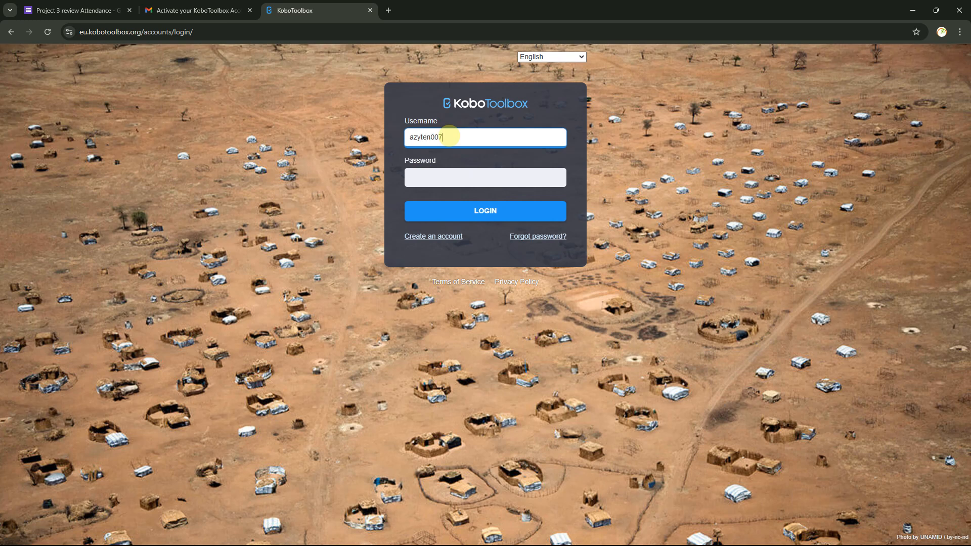
Log in with the account password and let Chrome save it
{"action": "key", "text": "Tab"}
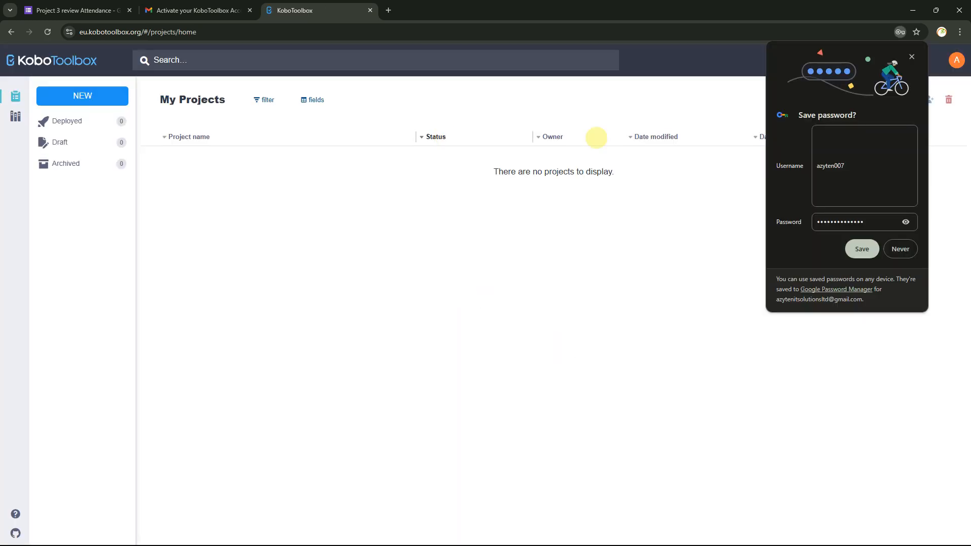
{"action": "left_click", "coordinate": [860, 248]}
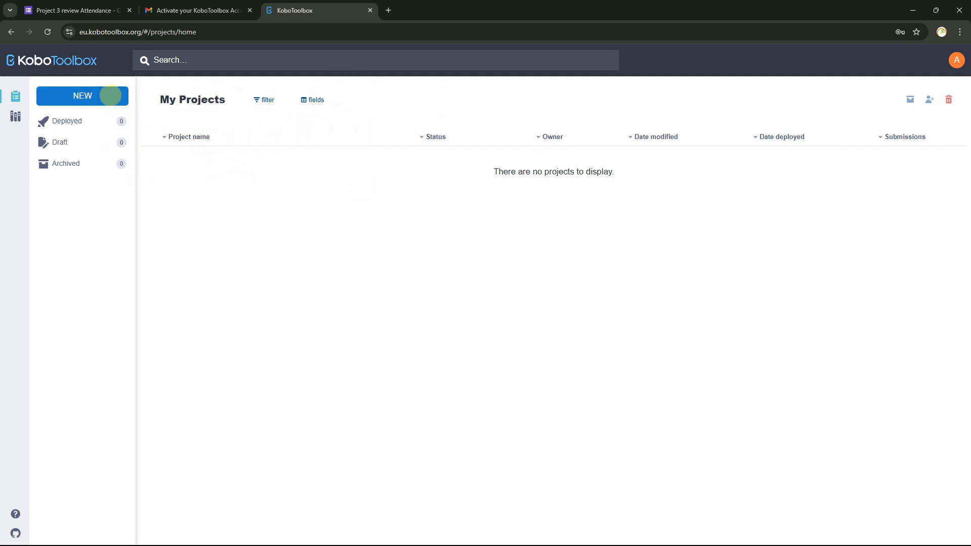
Create a blank project named azyten with sector Other and country Nigeria
{"action": "left_click", "coordinate": [108, 96]}
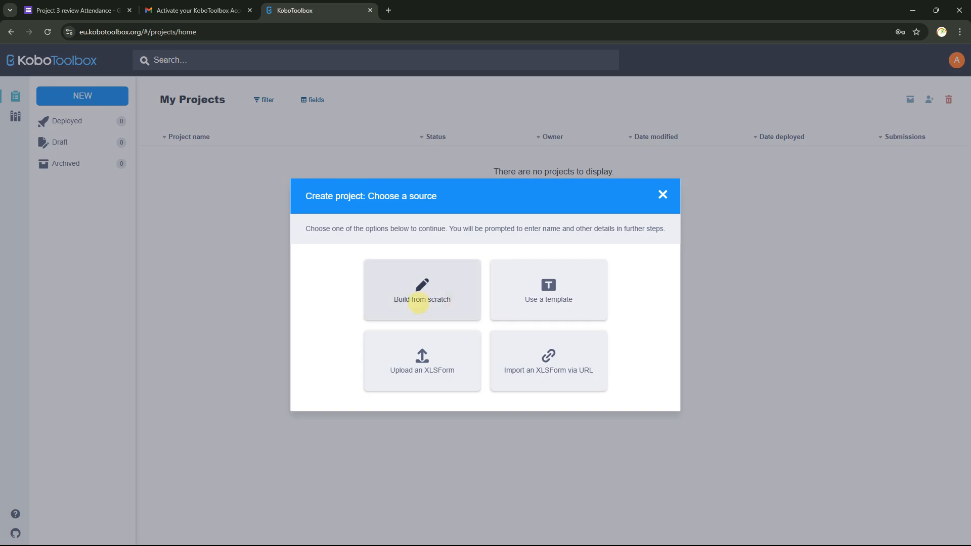
{"action": "left_click", "coordinate": [419, 303]}
{"action": "left_click", "coordinate": [388, 263]}
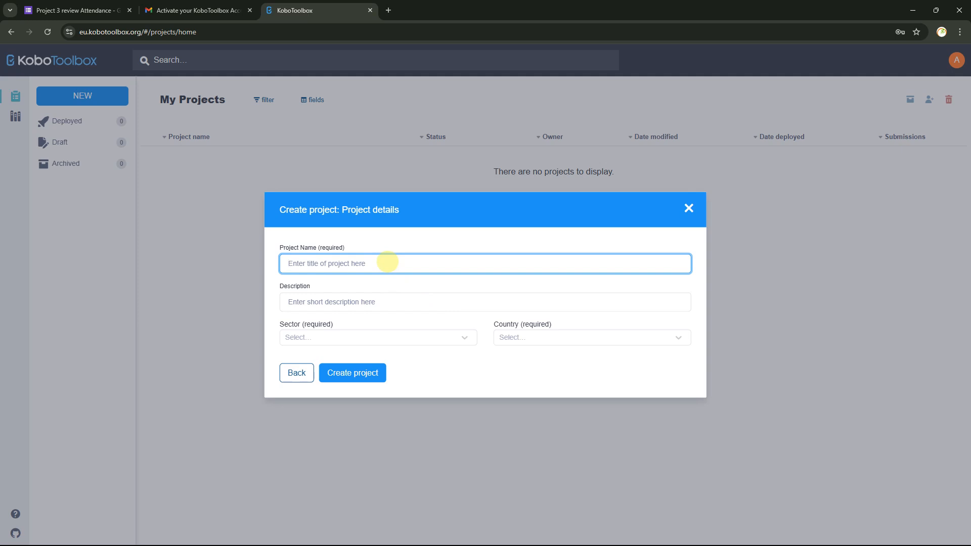
{"action": "key", "text": "Tab"}
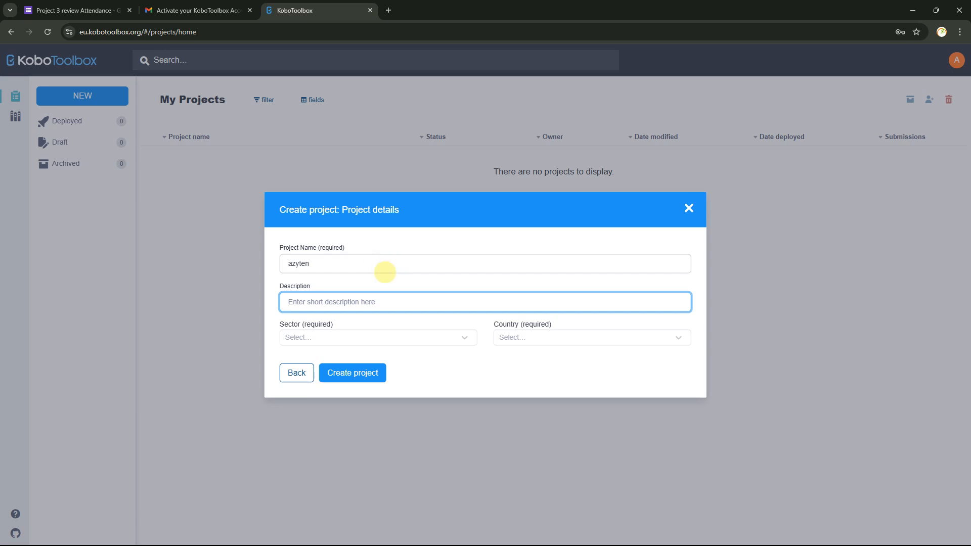
{"action": "left_click", "coordinate": [445, 336]}
{"action": "scroll", "coordinate": [415, 303], "scroll_direction": "down", "scroll_amount": 5}
{"action": "left_click", "coordinate": [399, 322]}
{"action": "left_click", "coordinate": [527, 339]}
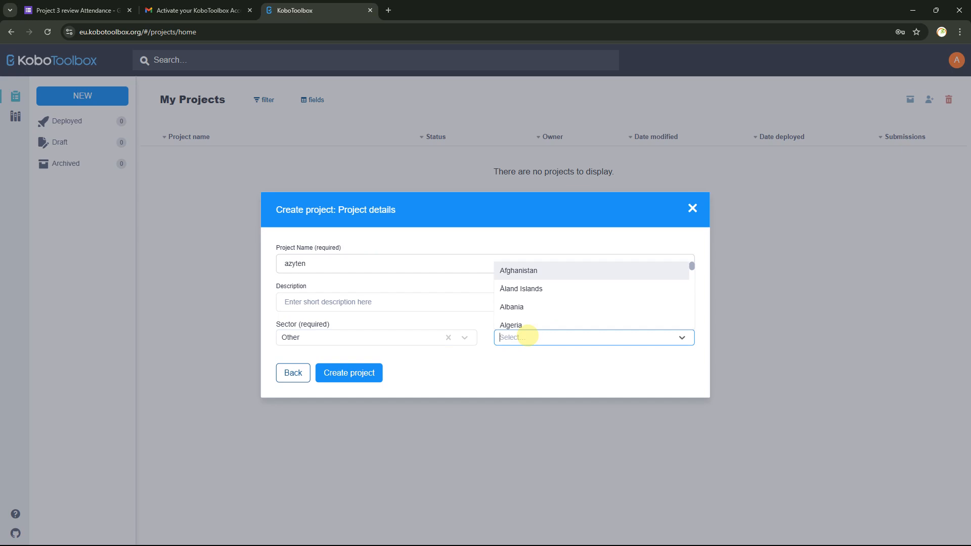
{"action": "type", "text": "nigeri"}
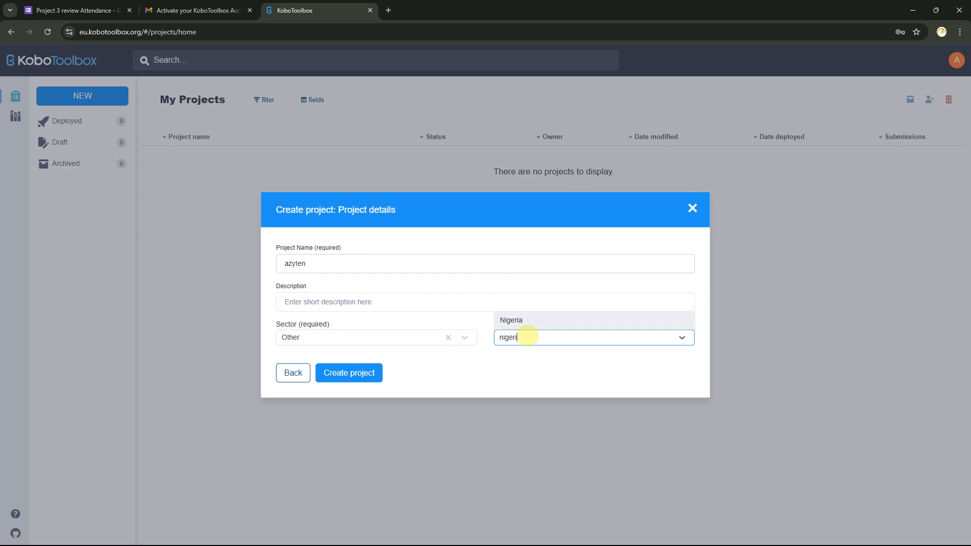
{"action": "left_click", "coordinate": [521, 319]}
{"action": "left_click", "coordinate": [322, 373]}
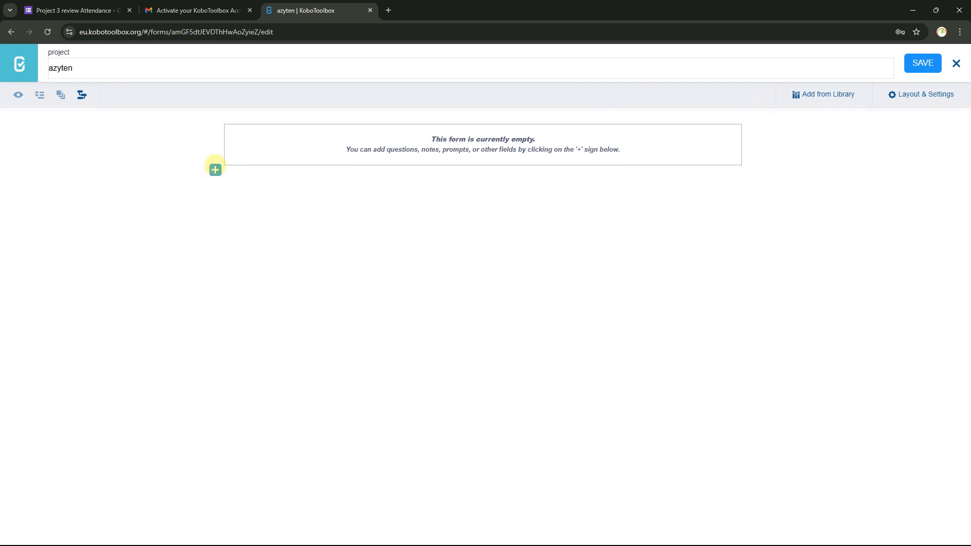
Dismiss the empty add-question row and exit the form builder to the azyten project page
{"action": "left_click", "coordinate": [215, 170]}
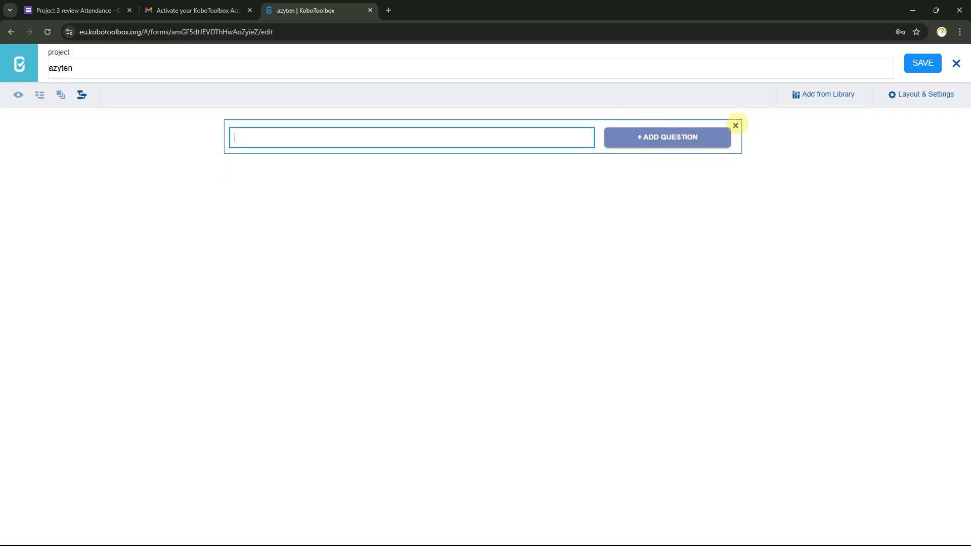
{"action": "left_click", "coordinate": [736, 125]}
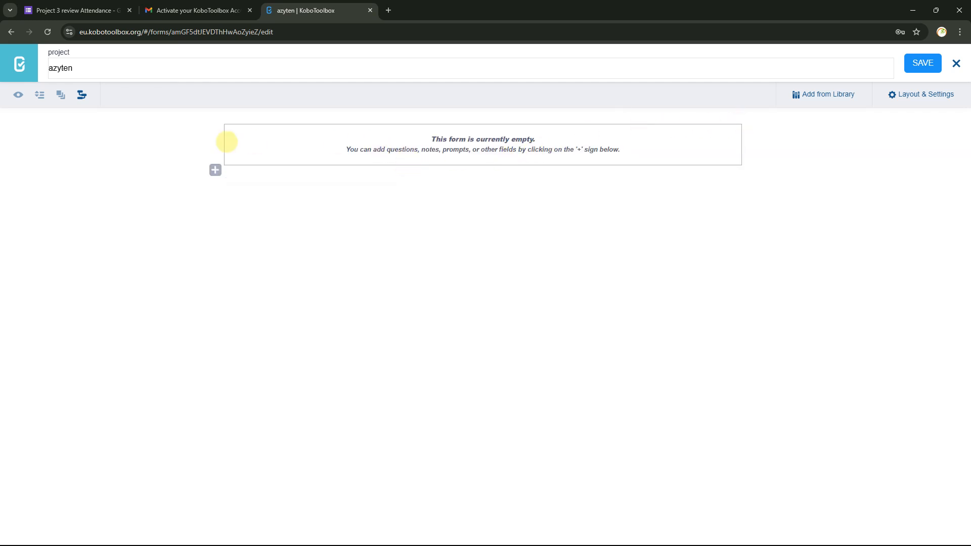
{"action": "left_click", "coordinate": [215, 170]}
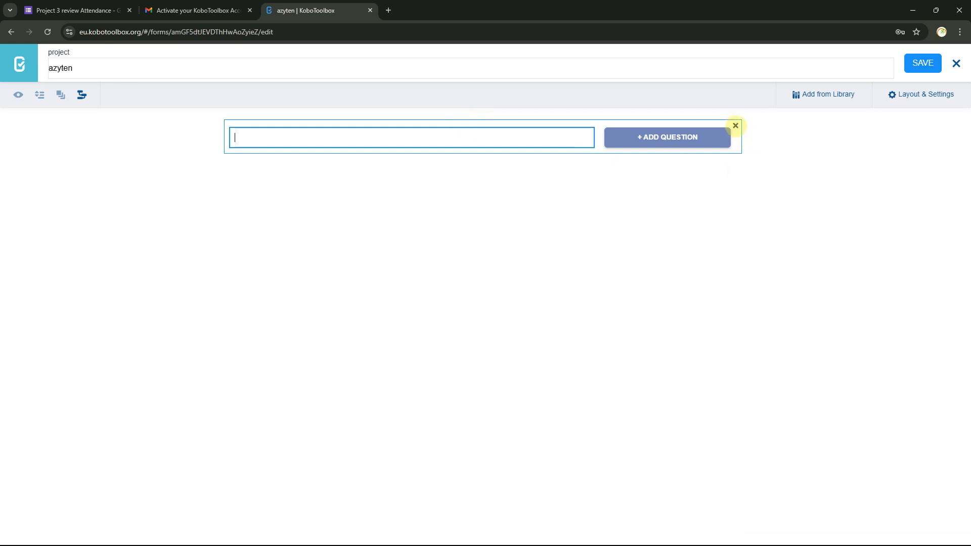
{"action": "left_click", "coordinate": [736, 126]}
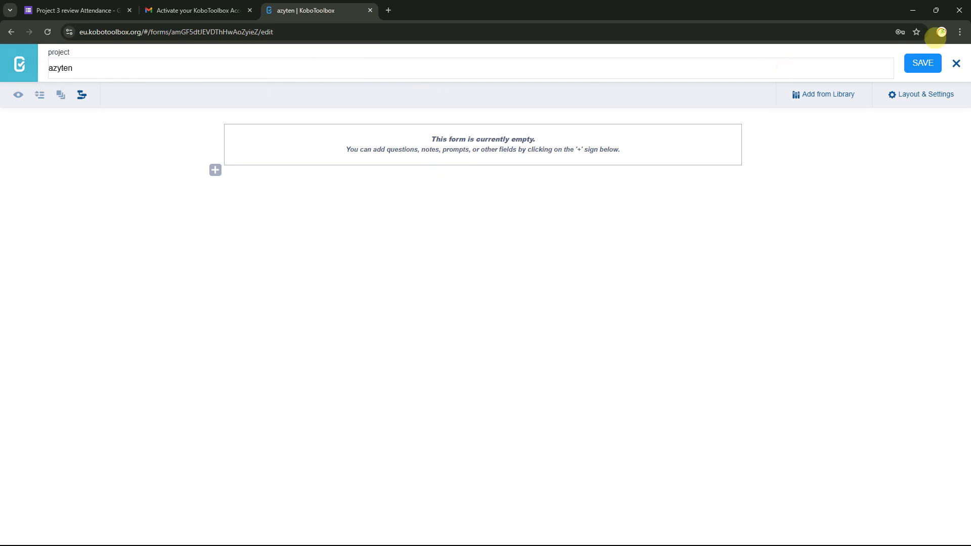
{"action": "left_click", "coordinate": [956, 63]}
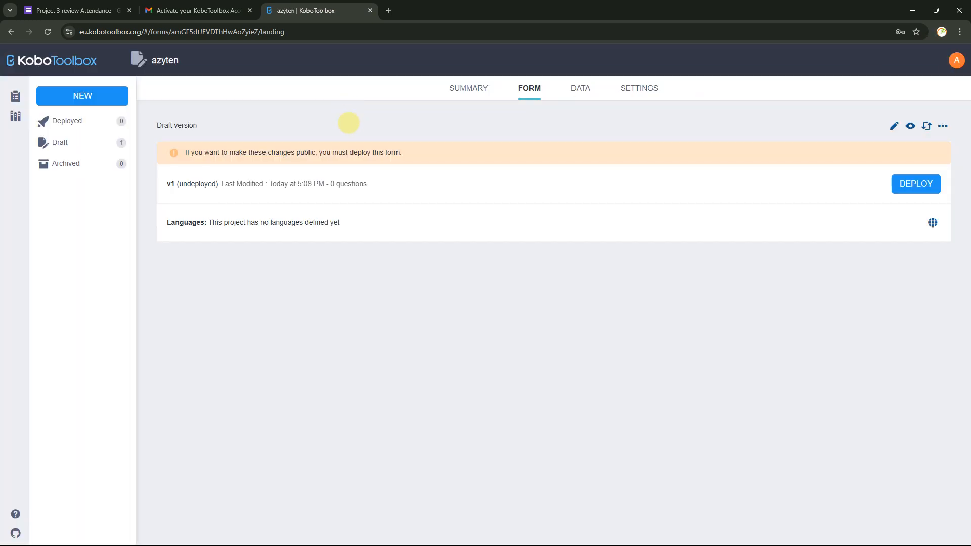
Permanently delete the azyten project and its data from its settings page
{"action": "left_click", "coordinate": [943, 126]}
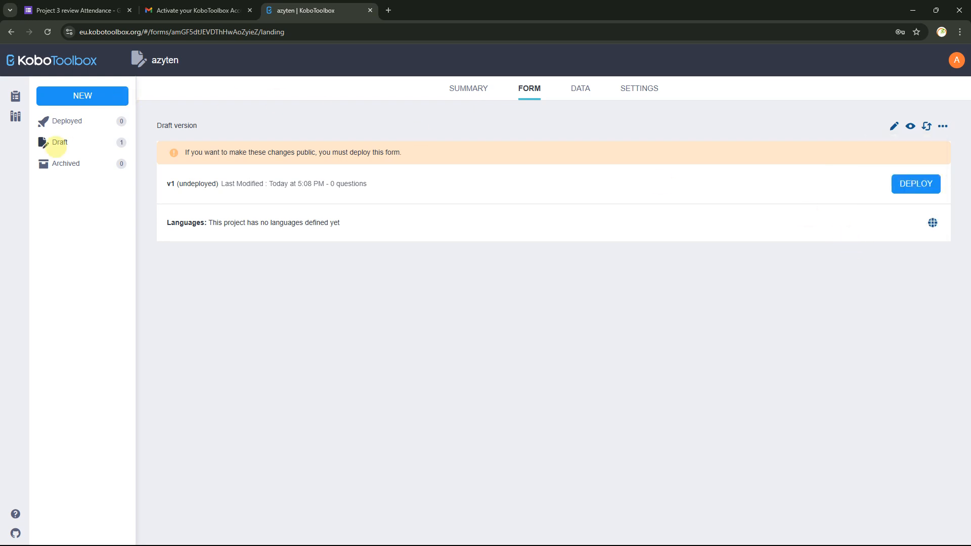
{"action": "left_click", "coordinate": [77, 144]}
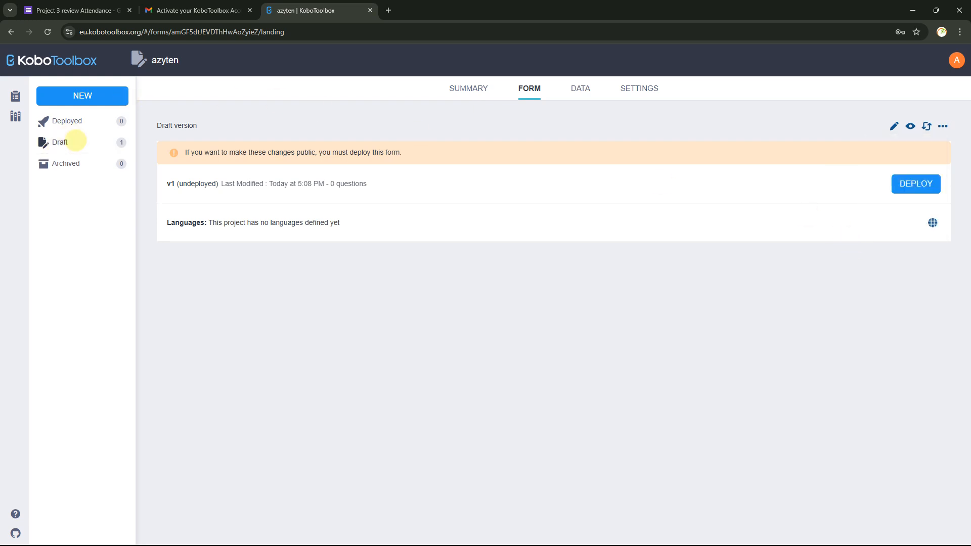
{"action": "left_click", "coordinate": [651, 88]}
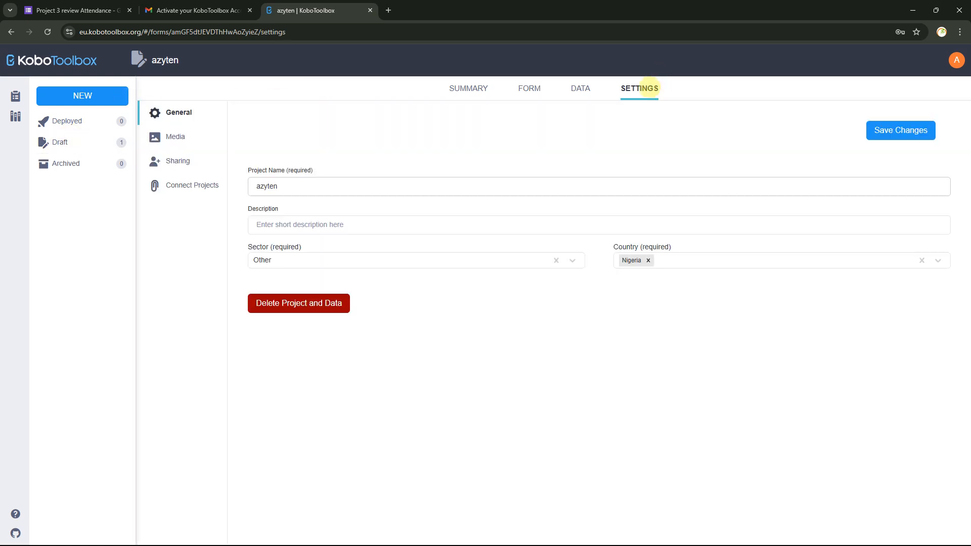
{"action": "left_click", "coordinate": [320, 305]}
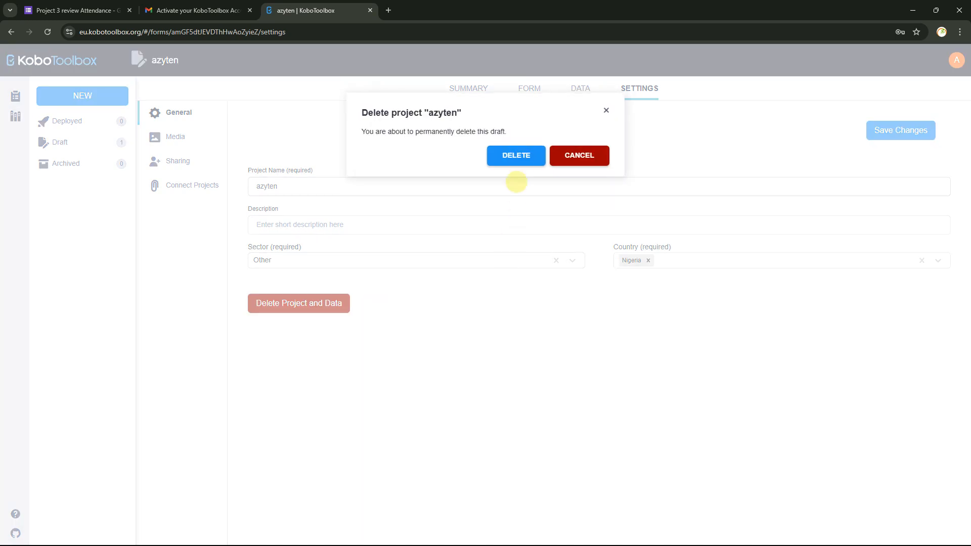
{"action": "left_click", "coordinate": [515, 155]}
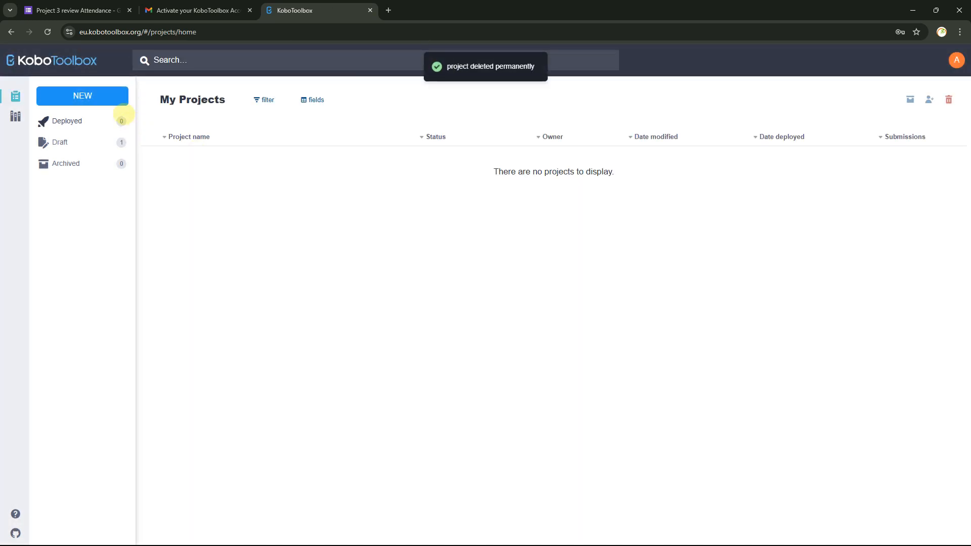
Start a new project from an uploaded XLSForm and browse for the file
{"action": "left_click", "coordinate": [107, 97]}
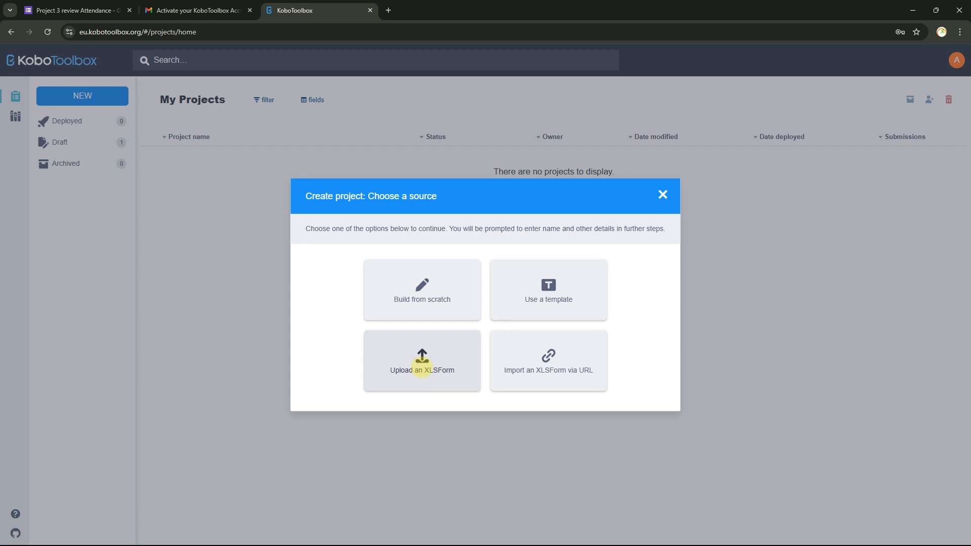
{"action": "left_click", "coordinate": [423, 366]}
{"action": "left_click", "coordinate": [436, 305]}
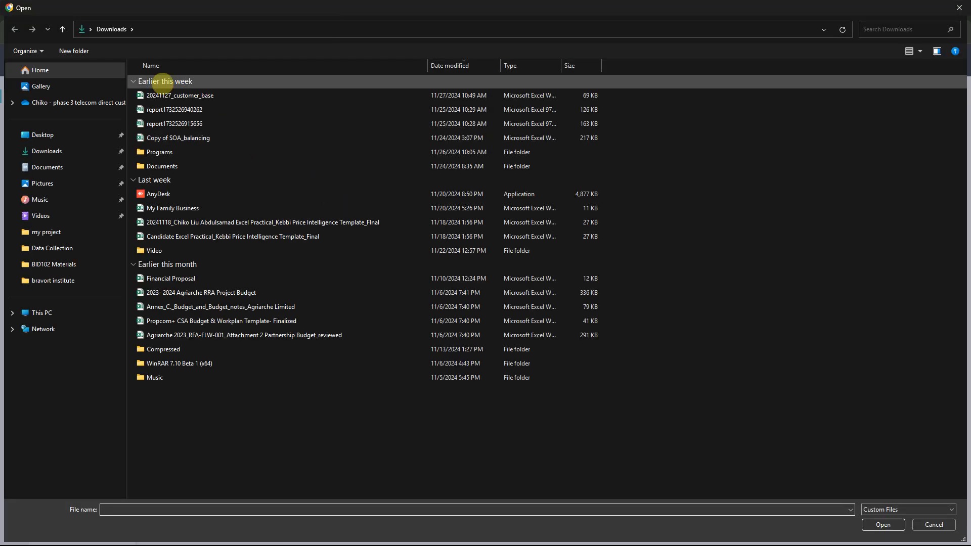
Pick the Excel form in Desktop › learning_coding › ODK FORMS › FEBSAN
{"action": "left_click", "coordinate": [44, 134]}
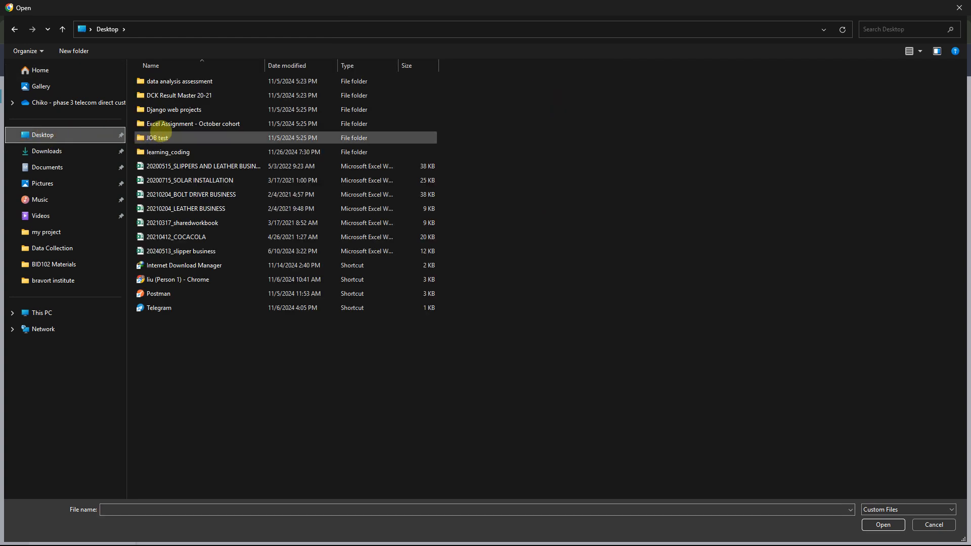
{"action": "double_click", "coordinate": [167, 151]}
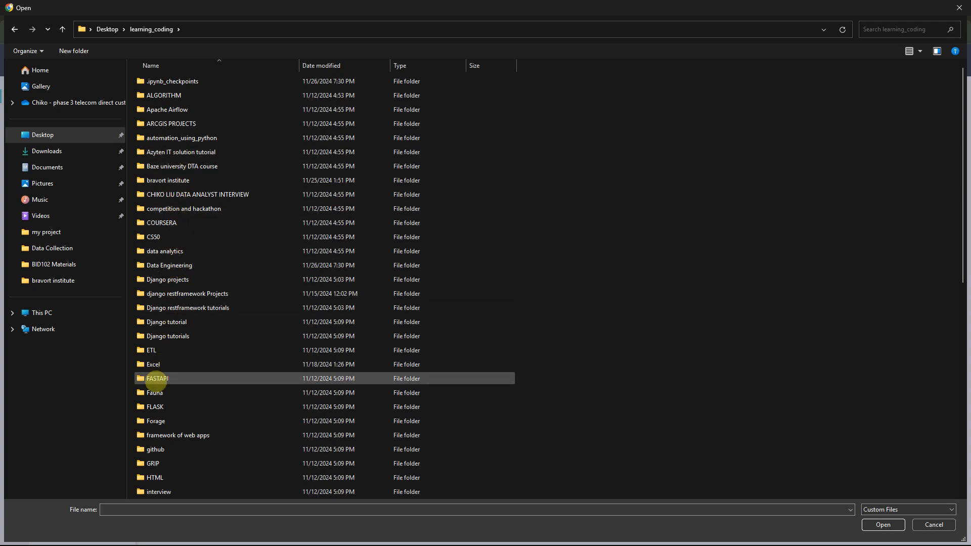
{"action": "double_click", "coordinate": [154, 365]}
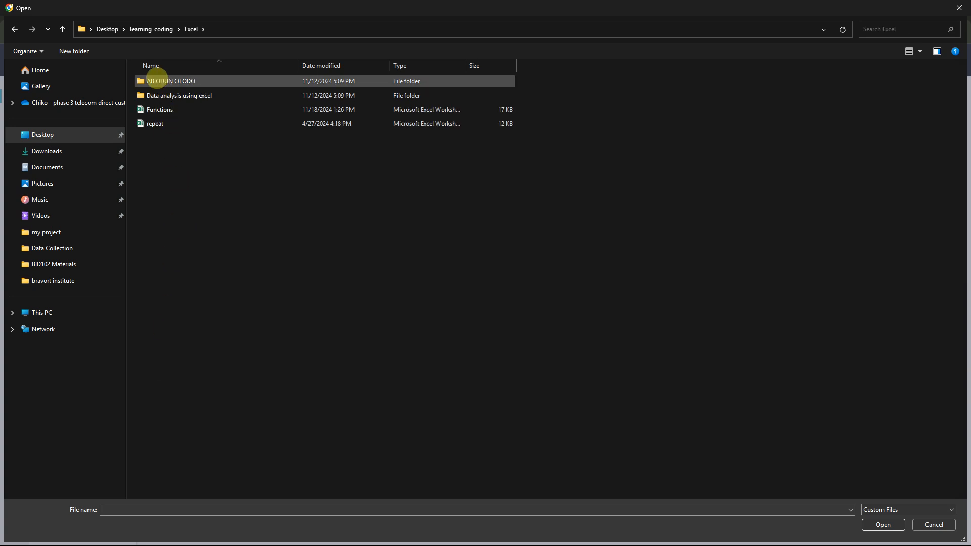
{"action": "left_click", "coordinate": [152, 29]}
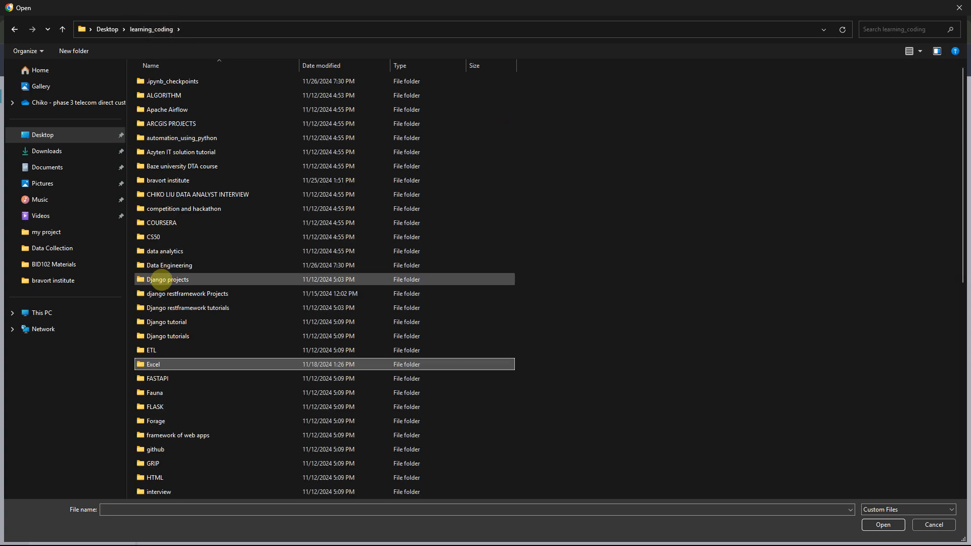
{"action": "left_click", "coordinate": [161, 279]}
{"action": "key", "text": "o"}
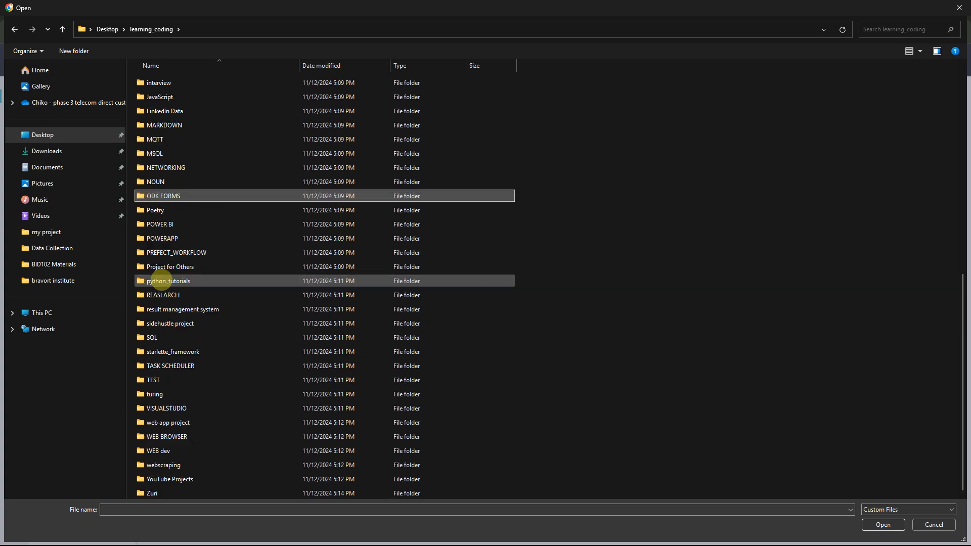
{"action": "double_click", "coordinate": [162, 195]}
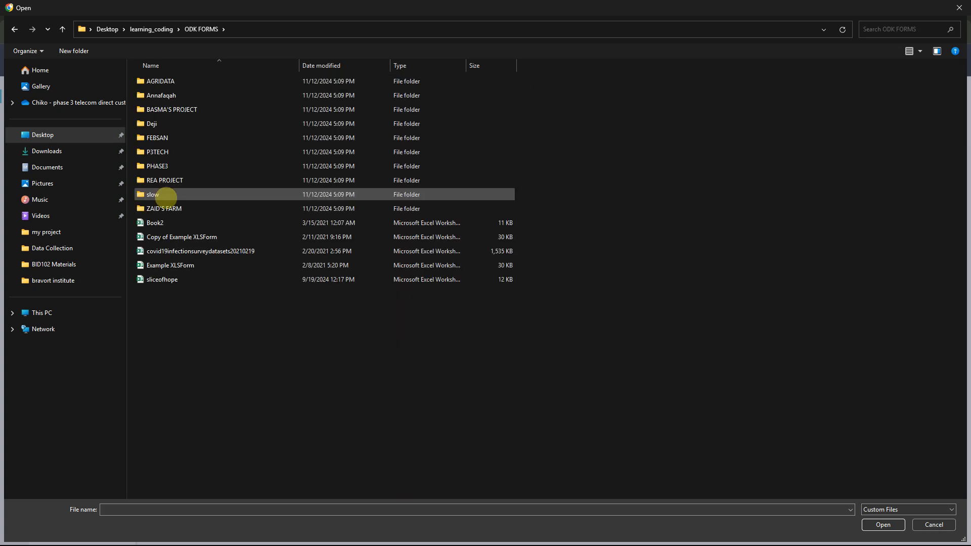
{"action": "double_click", "coordinate": [160, 138]}
{"action": "double_click", "coordinate": [191, 82]}
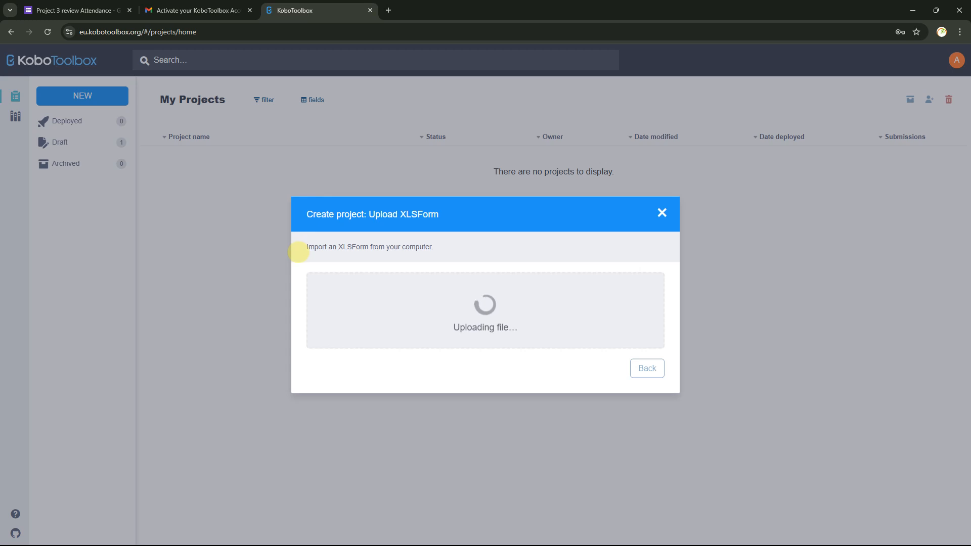
Set sector to Other and country to Nigeria, then create the 20210311_FEBSAN DATA project
{"action": "left_click", "coordinate": [360, 301]}
{"action": "left_click", "coordinate": [364, 336]}
{"action": "scroll", "coordinate": [366, 332], "scroll_direction": "down", "scroll_amount": 5}
{"action": "left_click", "coordinate": [359, 319]}
{"action": "left_click", "coordinate": [519, 337]}
{"action": "type", "text": "n"}
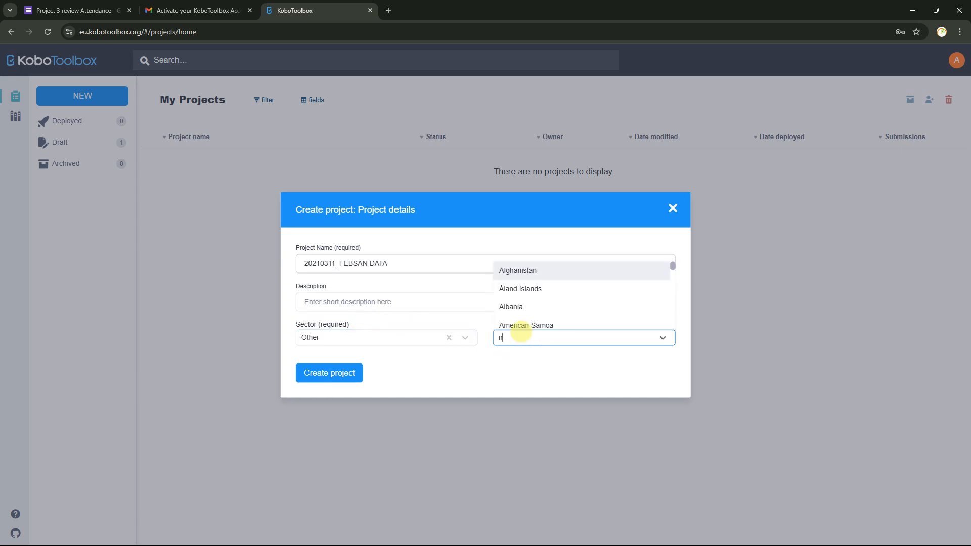
{"action": "type", "text": "igeria"}
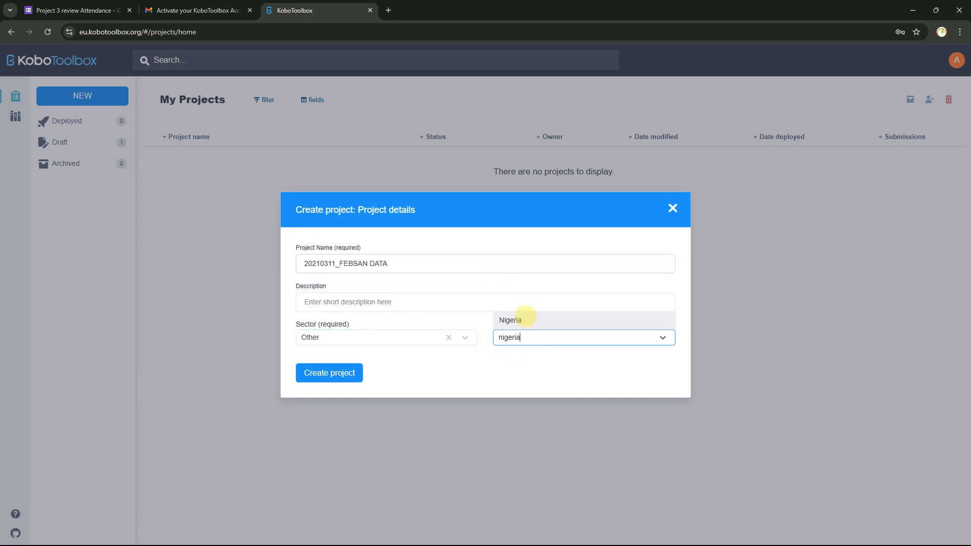
{"action": "left_click", "coordinate": [521, 320]}
{"action": "left_click", "coordinate": [328, 373]}
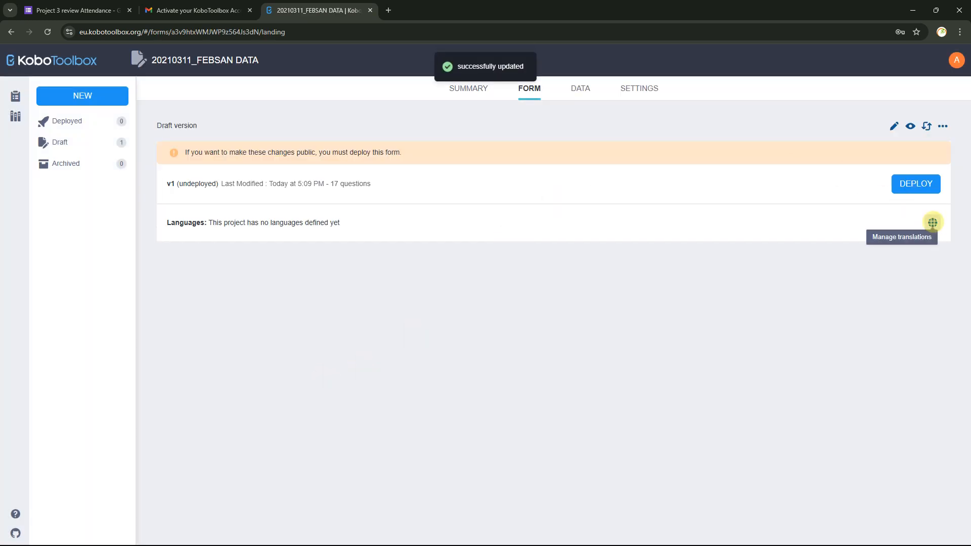
Add English with code 'en' as the FEBSAN DATA form's default language and save it
{"action": "left_click", "coordinate": [933, 223]}
{"action": "left_click", "coordinate": [484, 350]}
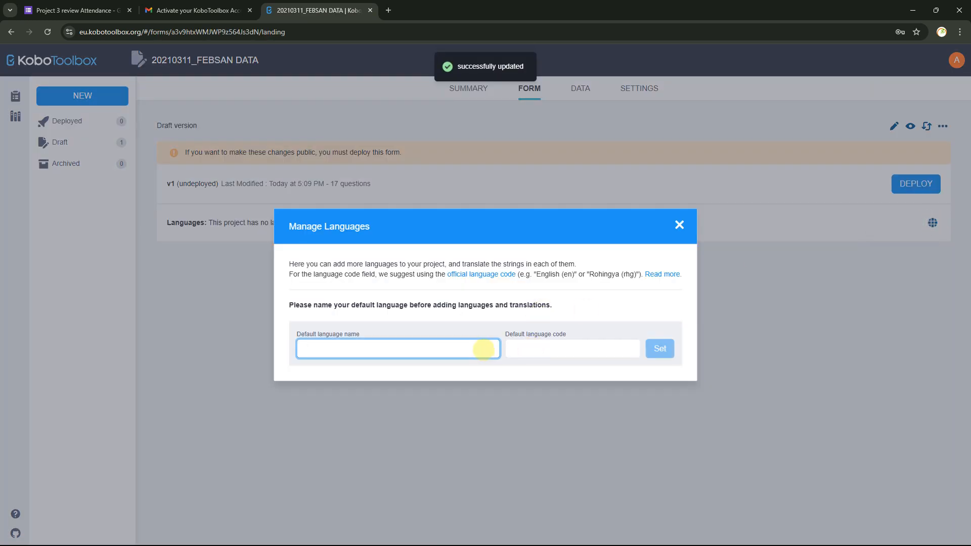
{"action": "type", "text": "Englis"}
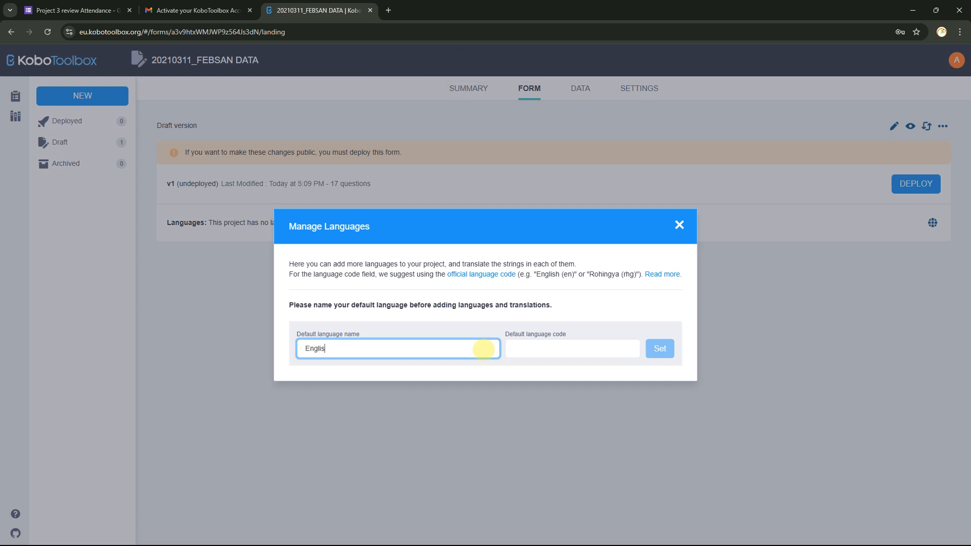
{"action": "key", "text": "Tab"}
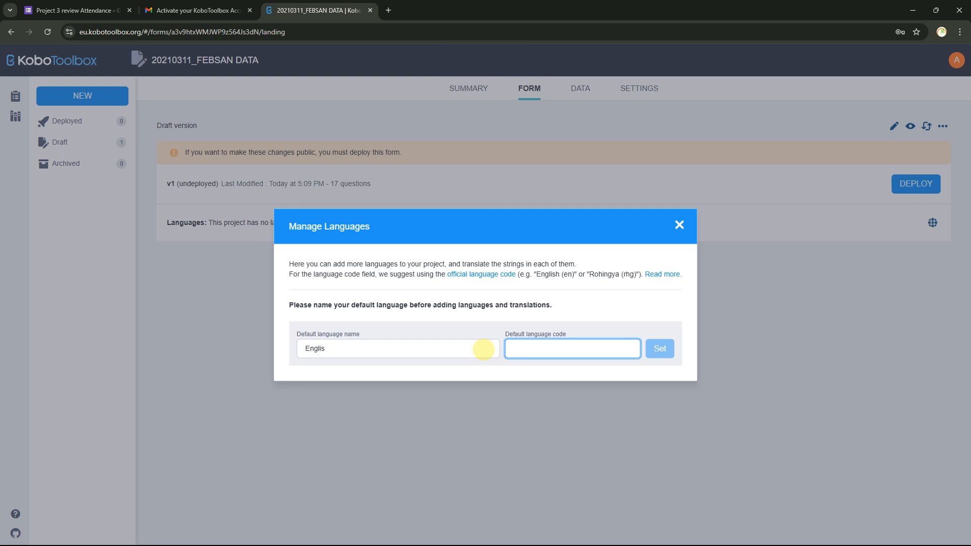
{"action": "type", "text": "en"}
{"action": "left_click", "coordinate": [481, 350]}
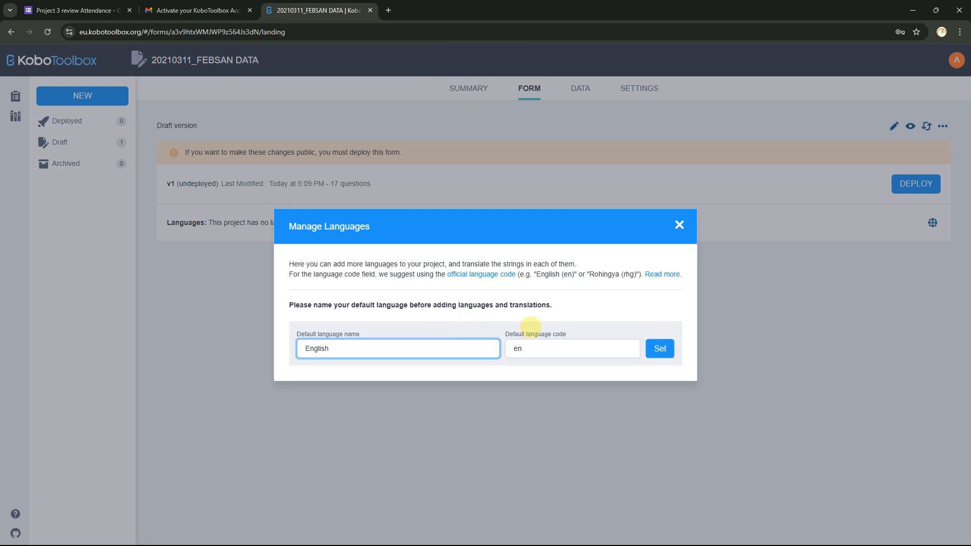
{"action": "type", "text": "h"}
{"action": "left_click", "coordinate": [660, 349]}
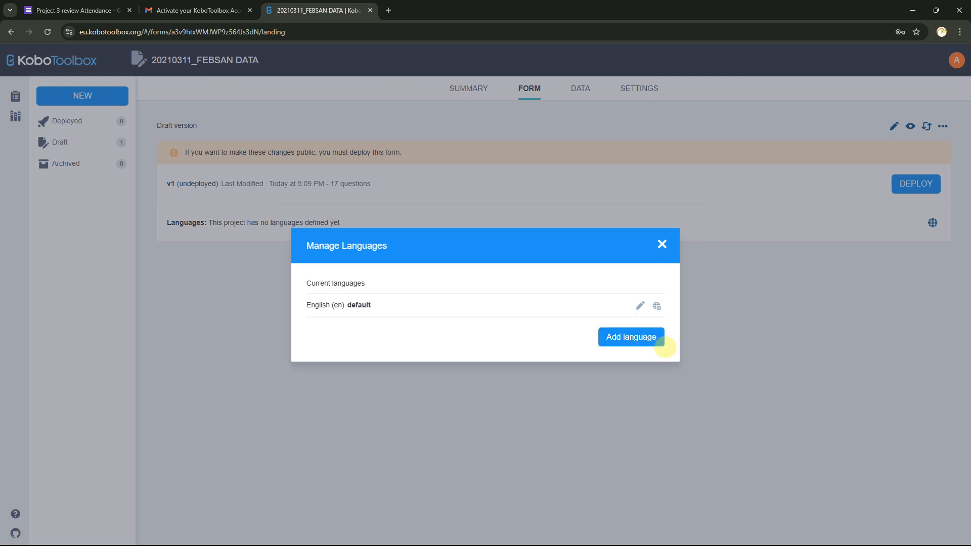
{"action": "left_click", "coordinate": [662, 244]}
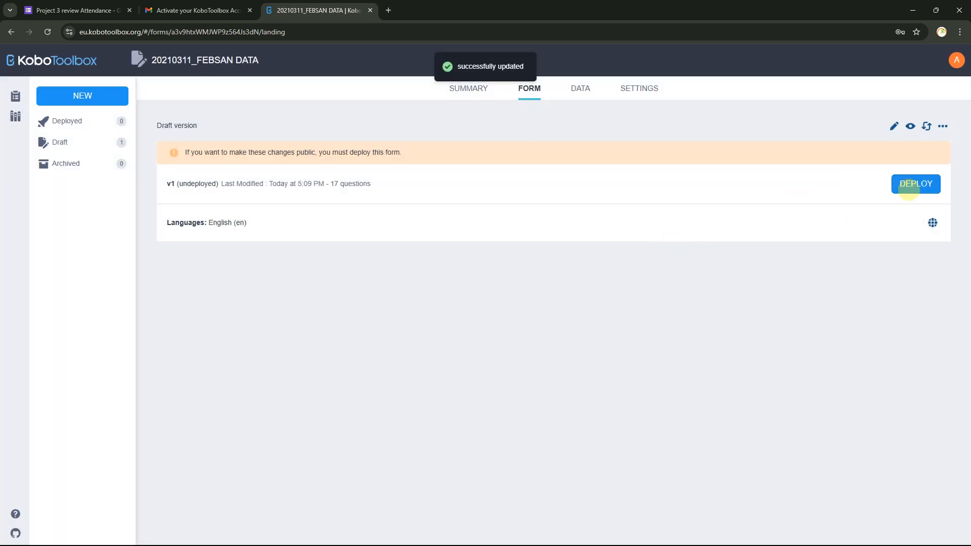
{"action": "left_click", "coordinate": [911, 126]}
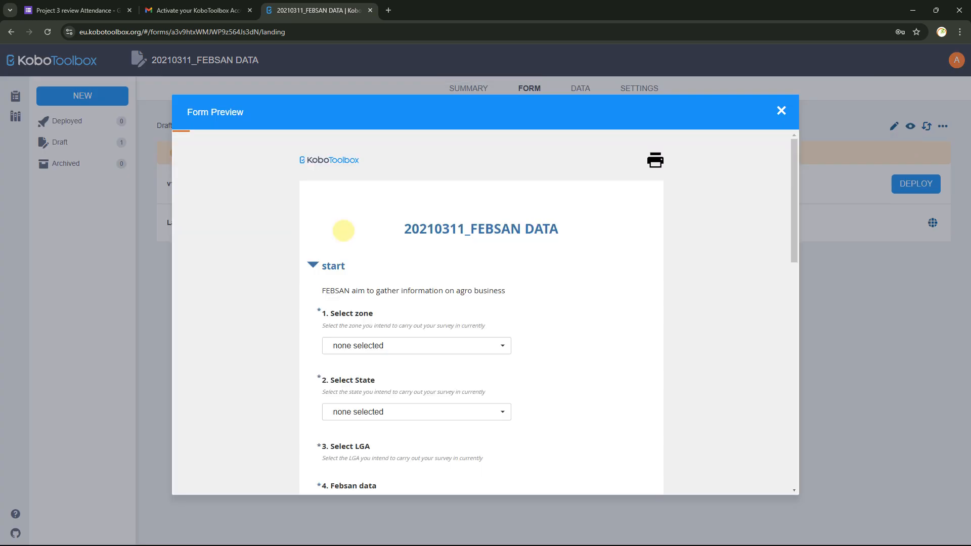
{"action": "scroll", "coordinate": [343, 231], "scroll_direction": "down", "scroll_amount": 2}
{"action": "left_click", "coordinate": [388, 245]}
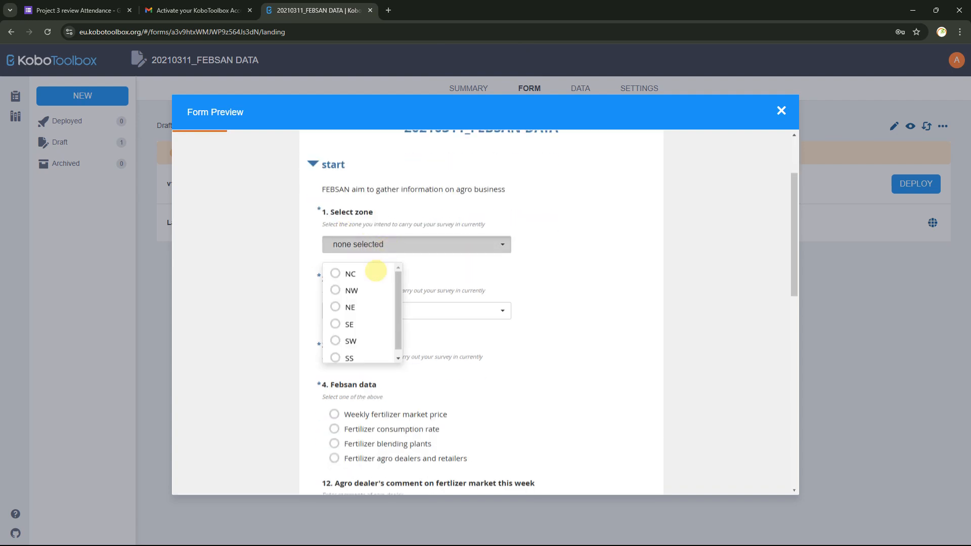
{"action": "left_click", "coordinate": [350, 276]}
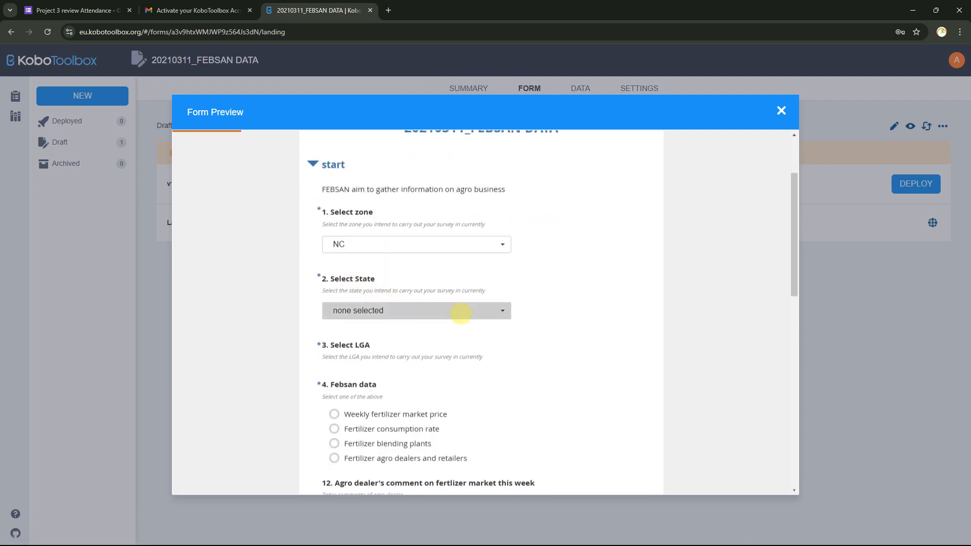
{"action": "left_click", "coordinate": [461, 314]}
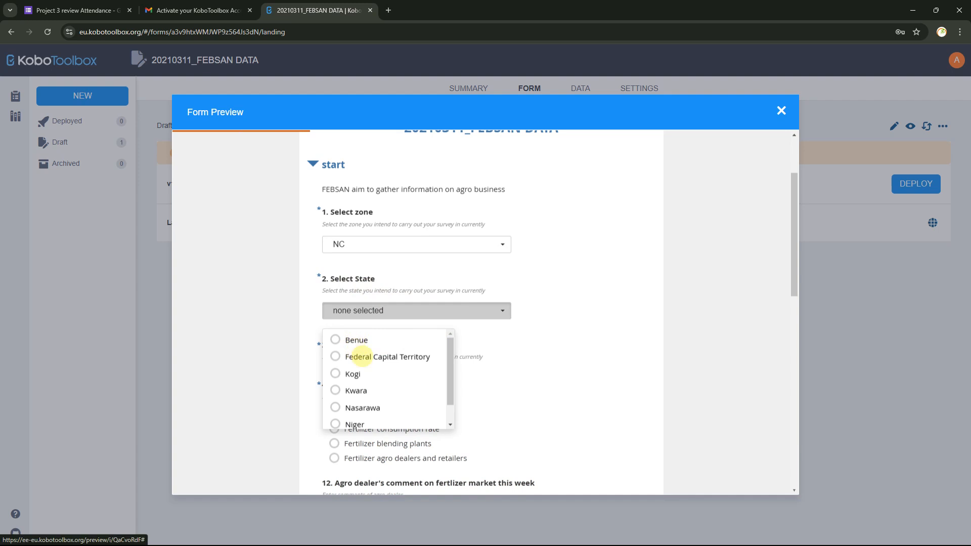
{"action": "left_click", "coordinate": [362, 357]}
{"action": "scroll", "coordinate": [423, 322], "scroll_direction": "down", "scroll_amount": 2}
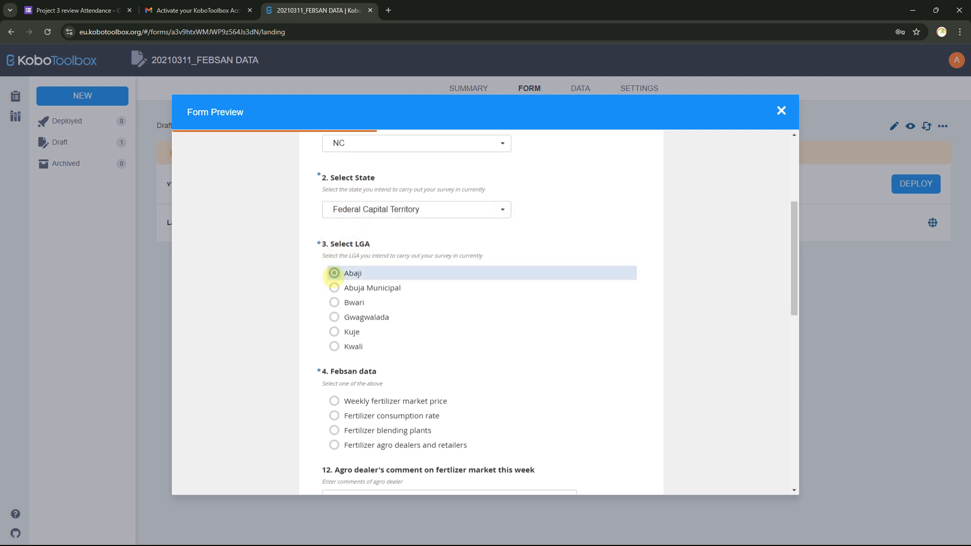
{"action": "left_click", "coordinate": [334, 274]}
{"action": "scroll", "coordinate": [358, 340], "scroll_direction": "down", "scroll_amount": 2}
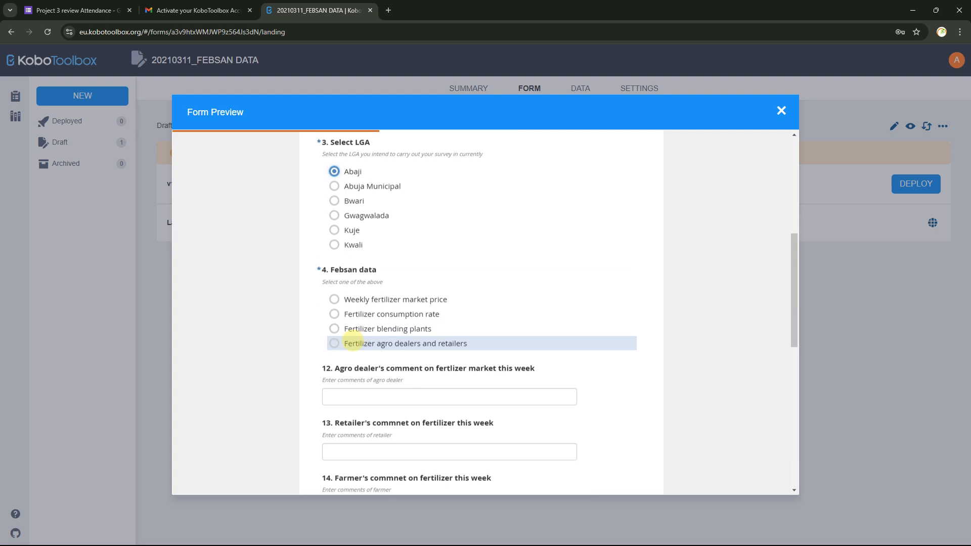
{"action": "scroll", "coordinate": [357, 340], "scroll_direction": "down", "scroll_amount": 9}
{"action": "scroll", "coordinate": [363, 339], "scroll_direction": "up", "scroll_amount": 5}
{"action": "scroll", "coordinate": [366, 339], "scroll_direction": "down", "scroll_amount": 5}
{"action": "scroll", "coordinate": [368, 249], "scroll_direction": "up", "scroll_amount": 1}
{"action": "scroll", "coordinate": [375, 252], "scroll_direction": "up", "scroll_amount": 2}
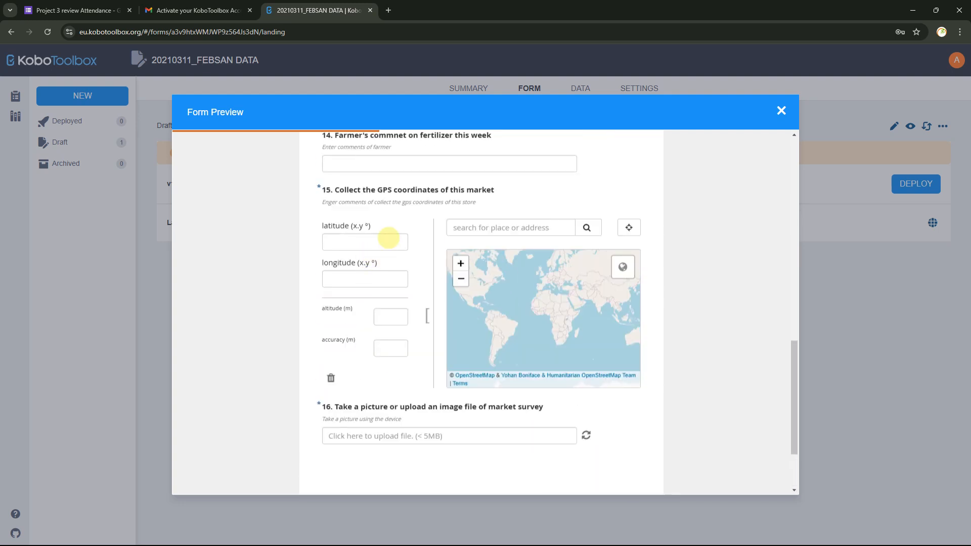
{"action": "scroll", "coordinate": [444, 369], "scroll_direction": "down", "scroll_amount": 2}
{"action": "scroll", "coordinate": [522, 263], "scroll_direction": "up", "scroll_amount": 3}
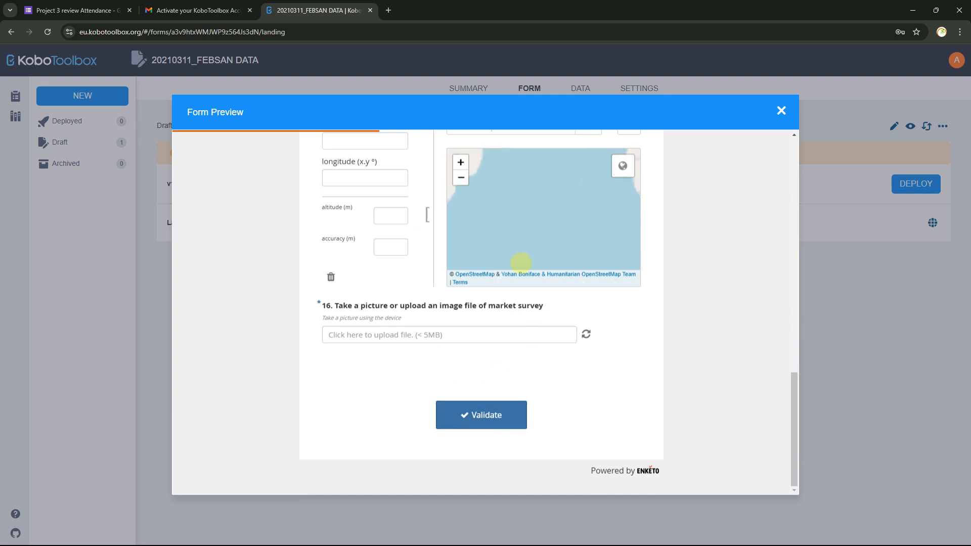
{"action": "scroll", "coordinate": [498, 250], "scroll_direction": "down", "scroll_amount": 3}
{"action": "scroll", "coordinate": [356, 267], "scroll_direction": "up", "scroll_amount": 4}
{"action": "scroll", "coordinate": [357, 265], "scroll_direction": "up", "scroll_amount": 10}
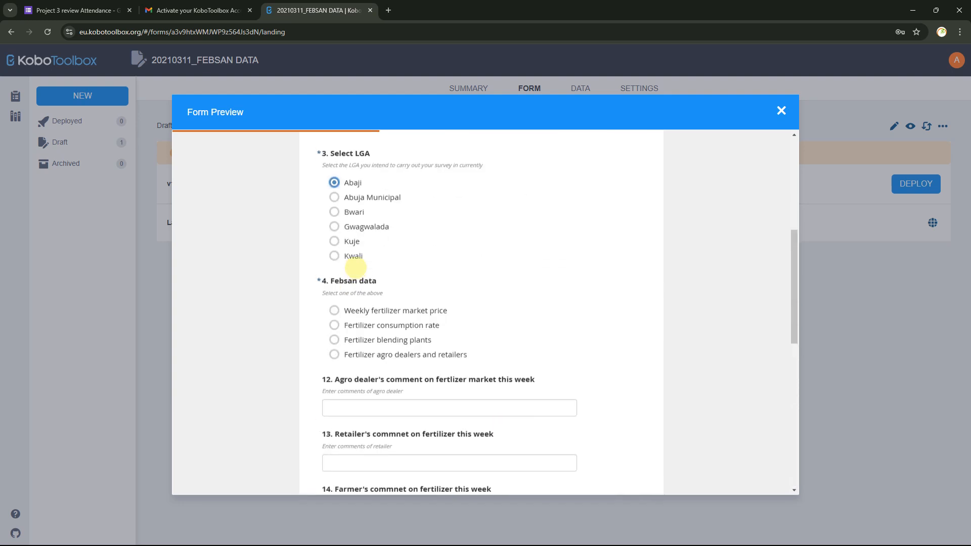
{"action": "scroll", "coordinate": [355, 265], "scroll_direction": "down", "scroll_amount": 14}
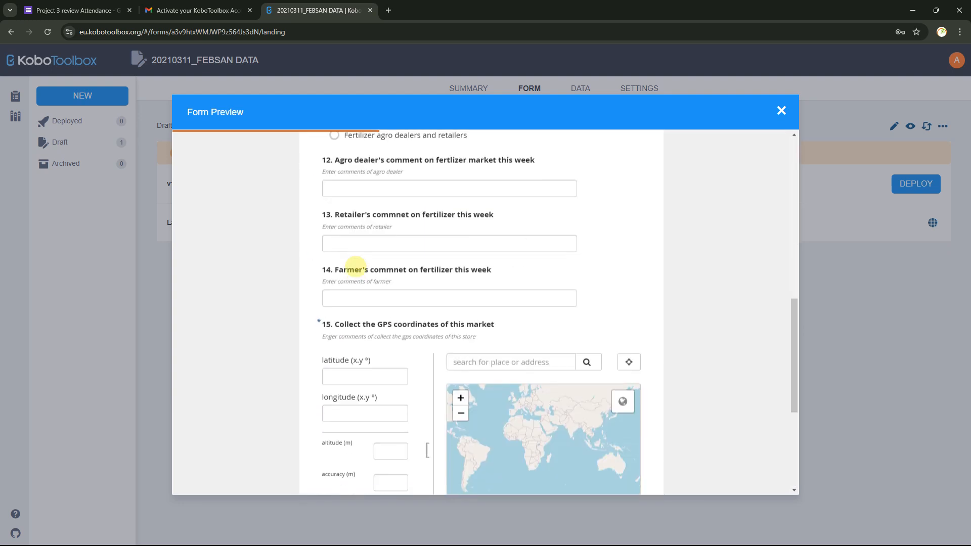
{"action": "scroll", "coordinate": [357, 264], "scroll_direction": "up", "scroll_amount": 3}
{"action": "scroll", "coordinate": [357, 264], "scroll_direction": "up", "scroll_amount": 12}
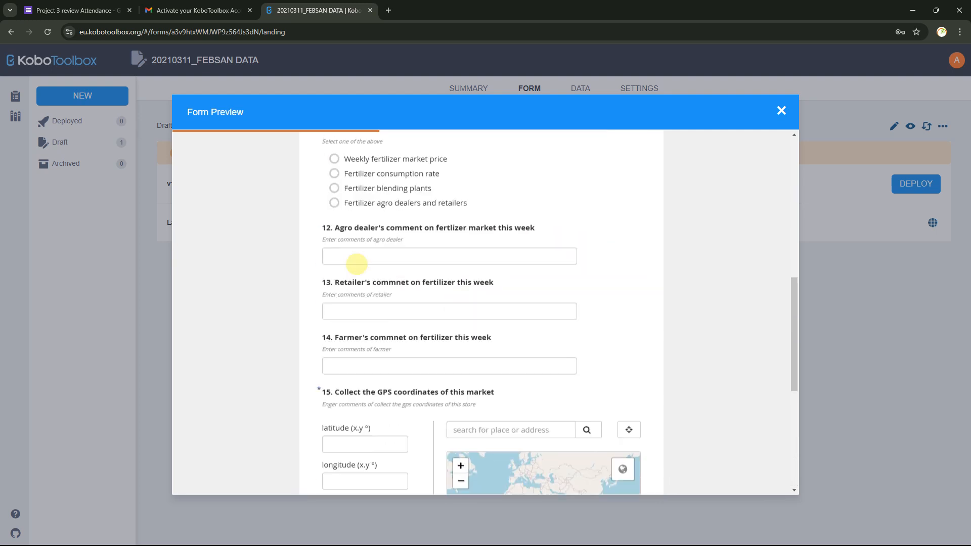
{"action": "scroll", "coordinate": [357, 264], "scroll_direction": "down", "scroll_amount": 9}
{"action": "scroll", "coordinate": [357, 264], "scroll_direction": "down", "scroll_amount": 5}
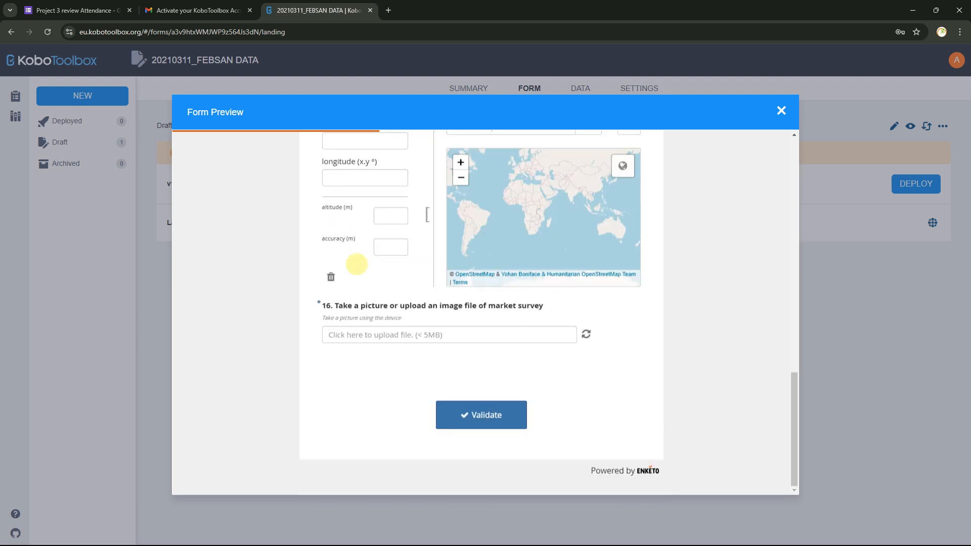
{"action": "scroll", "coordinate": [356, 264], "scroll_direction": "up", "scroll_amount": 14}
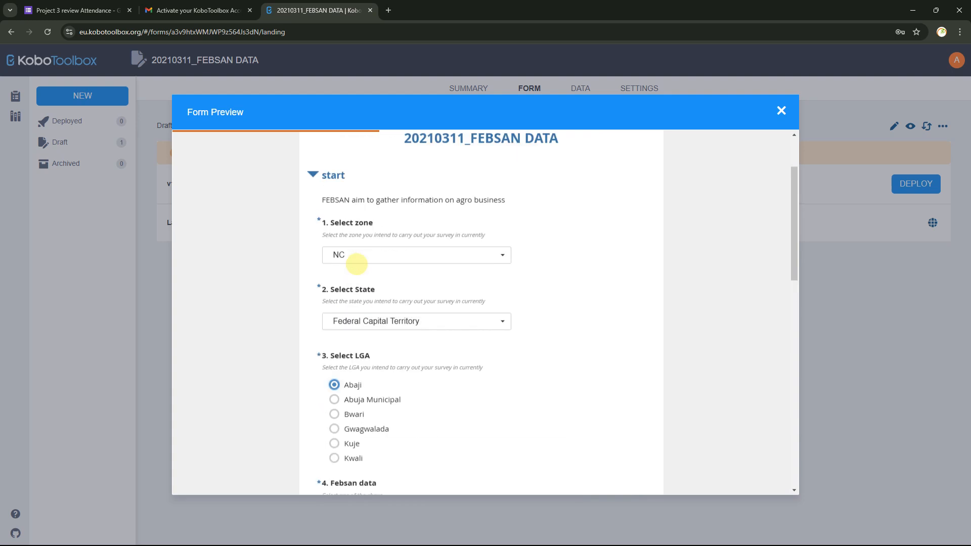
{"action": "scroll", "coordinate": [357, 264], "scroll_direction": "up", "scroll_amount": 2}
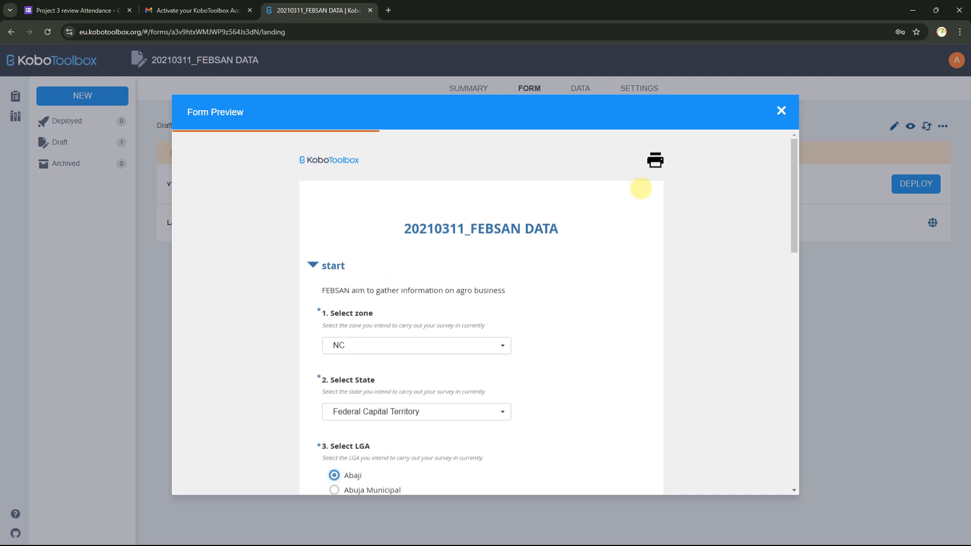
{"action": "left_click", "coordinate": [313, 265]}
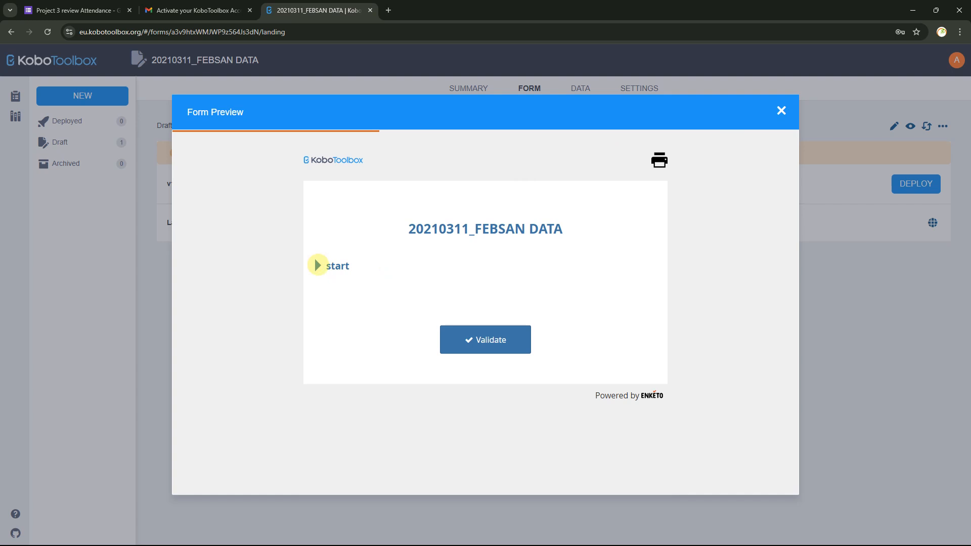
{"action": "left_click", "coordinate": [318, 266]}
{"action": "scroll", "coordinate": [382, 262], "scroll_direction": "down", "scroll_amount": 10}
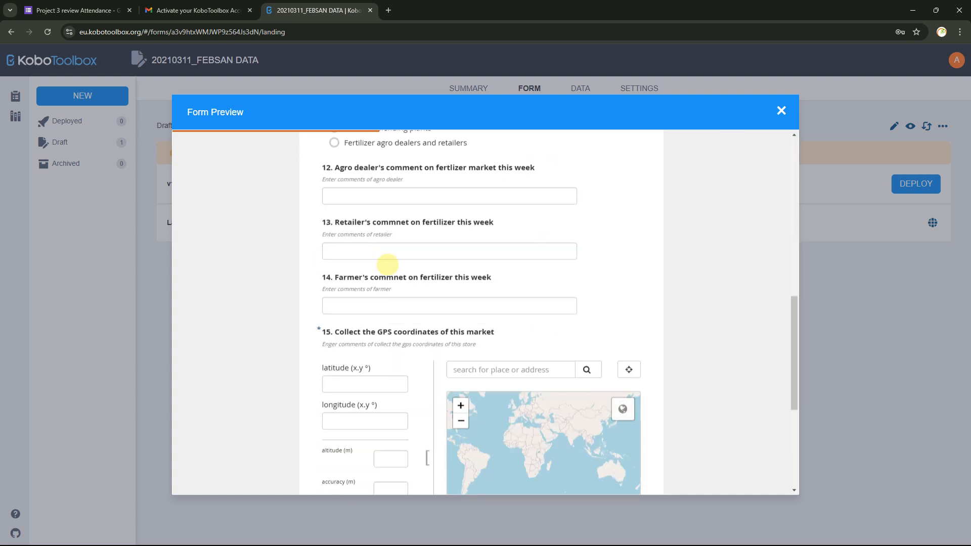
{"action": "scroll", "coordinate": [387, 264], "scroll_direction": "down", "scroll_amount": 2}
{"action": "scroll", "coordinate": [648, 211], "scroll_direction": "up", "scroll_amount": 12}
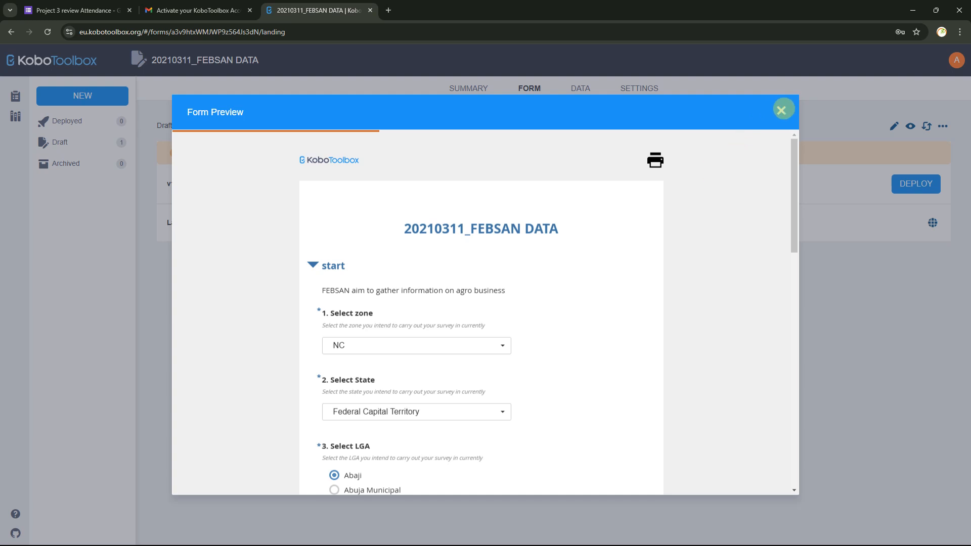
{"action": "left_click", "coordinate": [782, 110]}
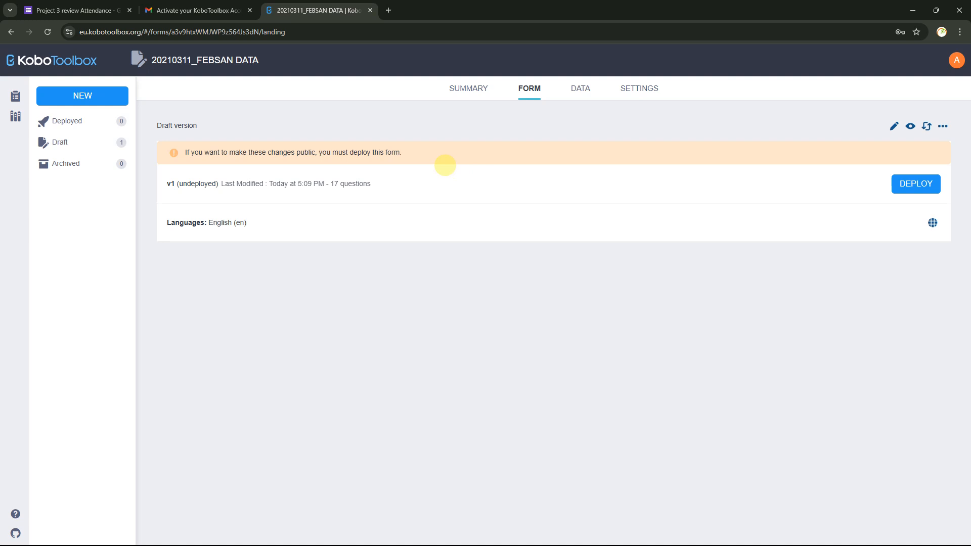
Delete the 20210311_FEBSAN DATA project and all its data from its settings
{"action": "left_click", "coordinate": [632, 91]}
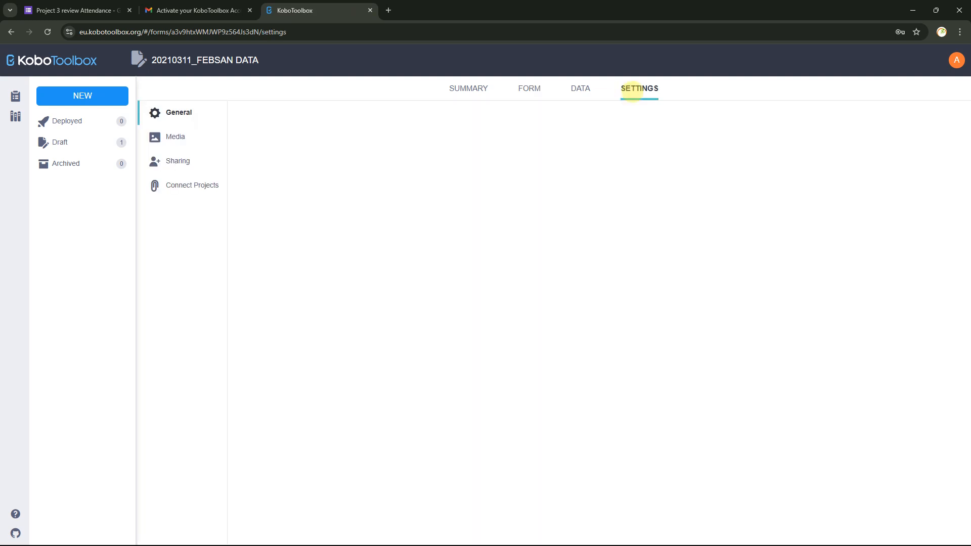
{"action": "left_click", "coordinate": [327, 303]}
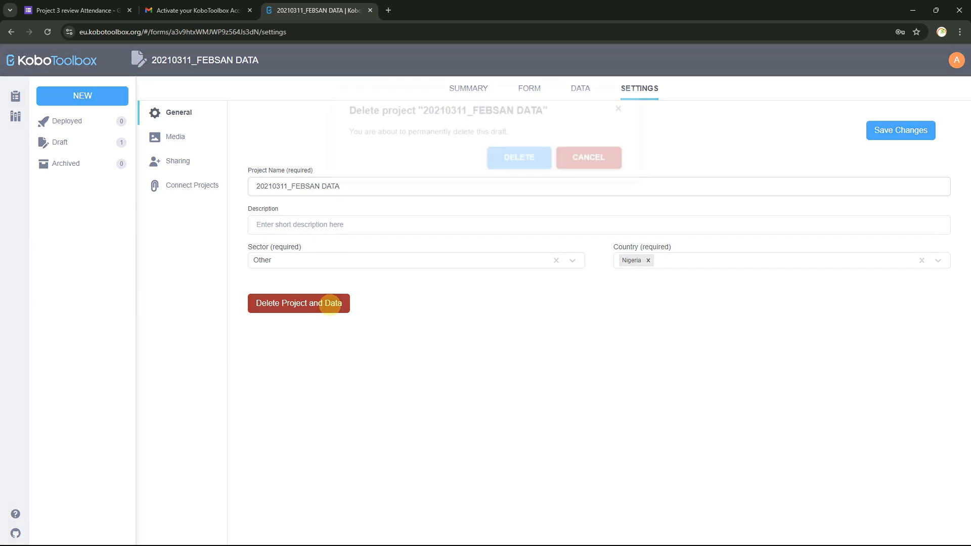
{"action": "left_click", "coordinate": [526, 154]}
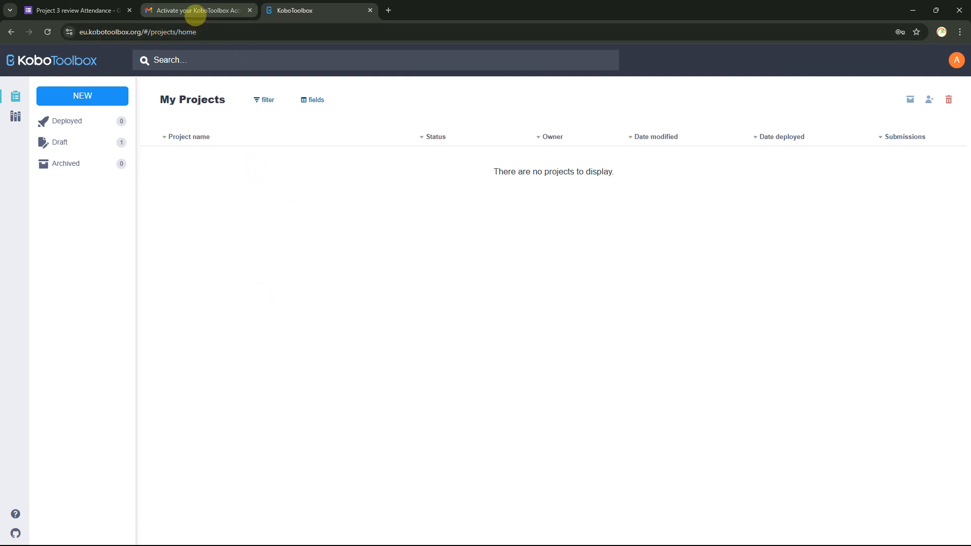
Check the Gmail activation email, return to KoboToolbox, then switch to File Explorer
{"action": "left_click", "coordinate": [197, 13]}
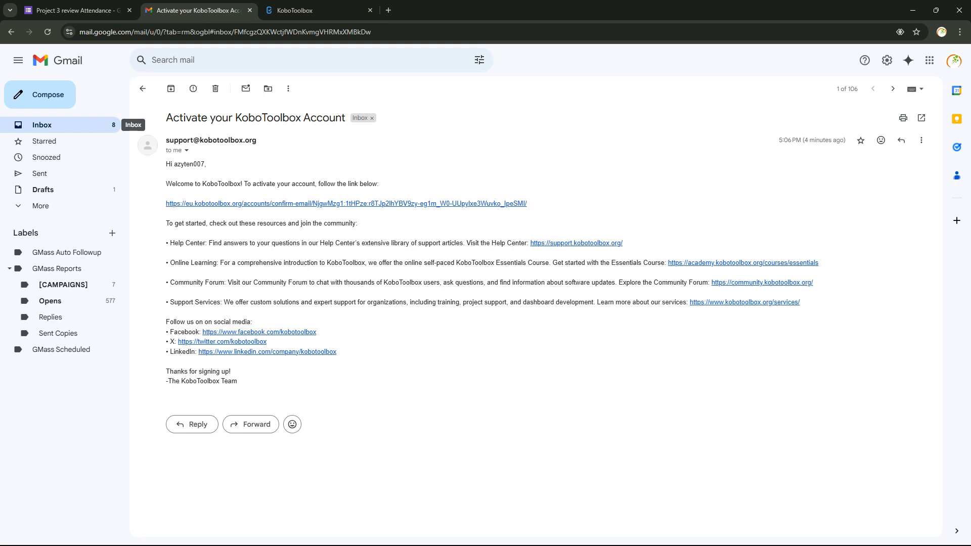
{"action": "left_click", "coordinate": [297, 17]}
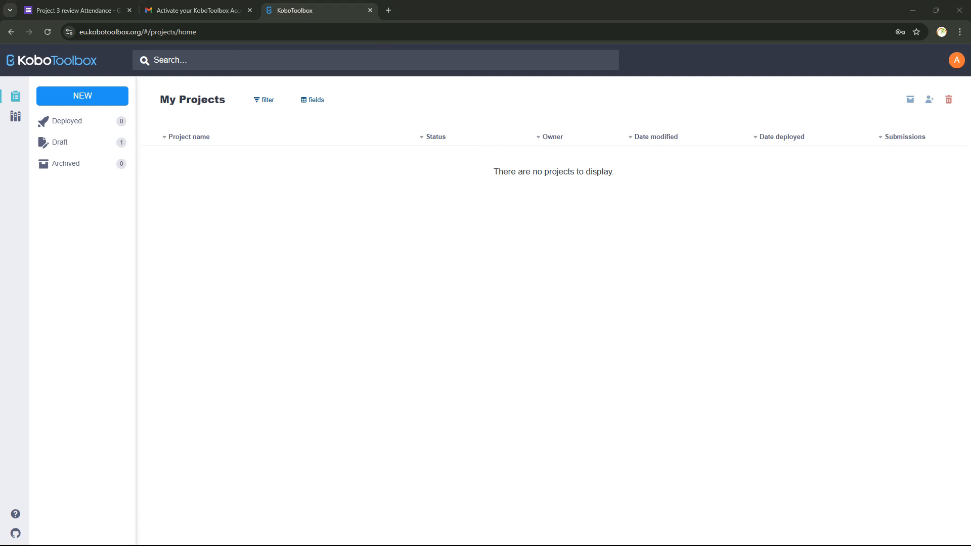
{"action": "key", "text": "alt+Tab"}
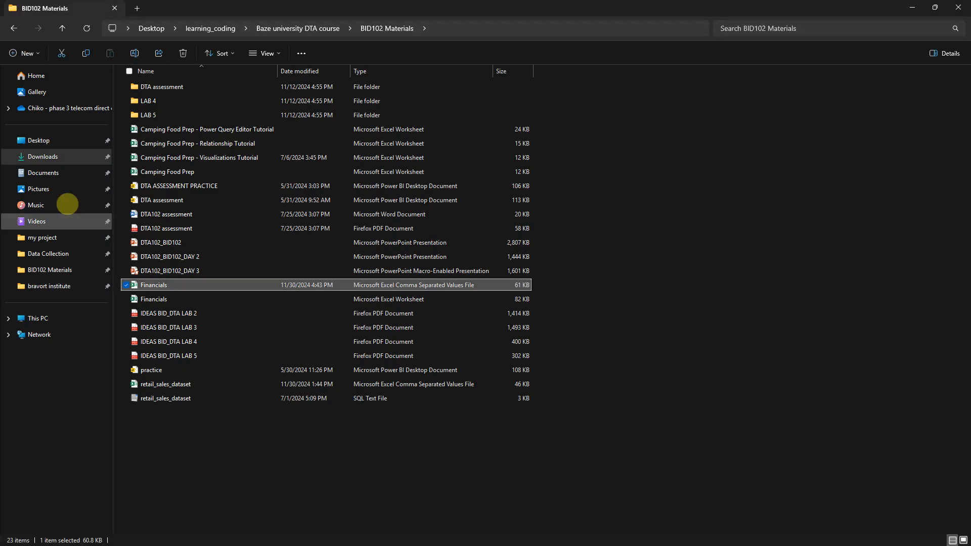
Open the Data Collection Workflow PDF in Documents › Azyten IT solutions › Data Analytics internship › Data Collection
{"action": "left_click", "coordinate": [61, 177]}
{"action": "double_click", "coordinate": [151, 113]}
{"action": "double_click", "coordinate": [152, 100]}
{"action": "double_click", "coordinate": [167, 128]}
{"action": "double_click", "coordinate": [166, 105]}
{"action": "double_click", "coordinate": [176, 88]}
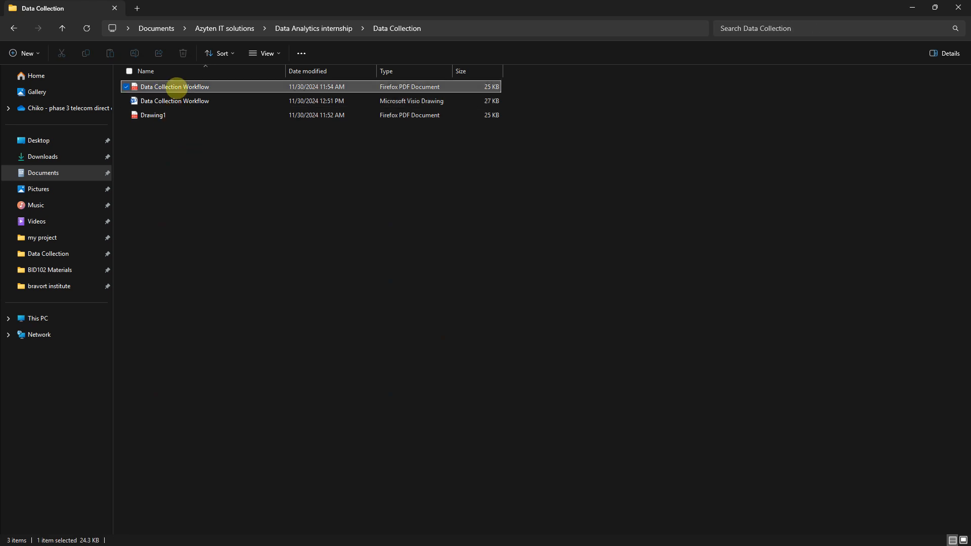